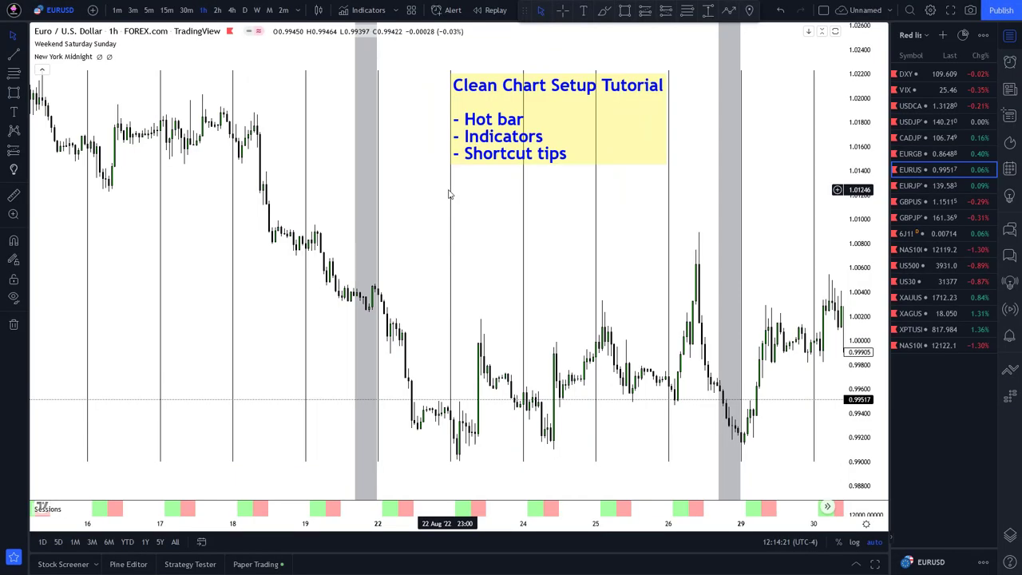
- Float the favourite drawing tools bar over the chart and zoom in
{"action": "mouse_move", "coordinate": [527, 18]}
{"action": "left_mouse_down"}
{"action": "mouse_move", "coordinate": [520, 71]}
{"action": "mouse_move", "coordinate": [430, 203]}
{"action": "mouse_move", "coordinate": [448, 212]}
{"action": "left_mouse_up"}
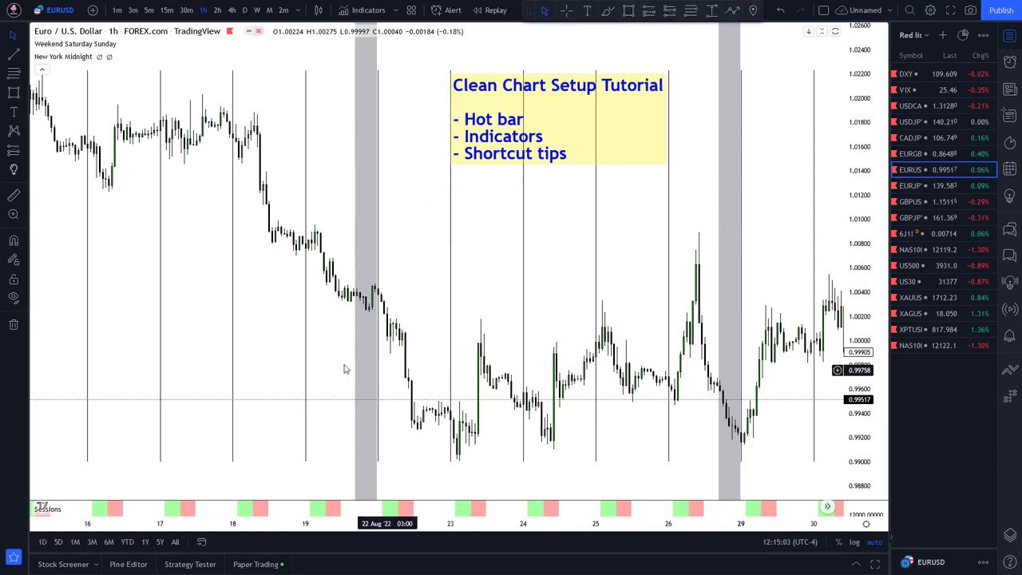
{"action": "scroll", "coordinate": [301, 349], "scroll_direction": "down", "scroll_amount": 4}
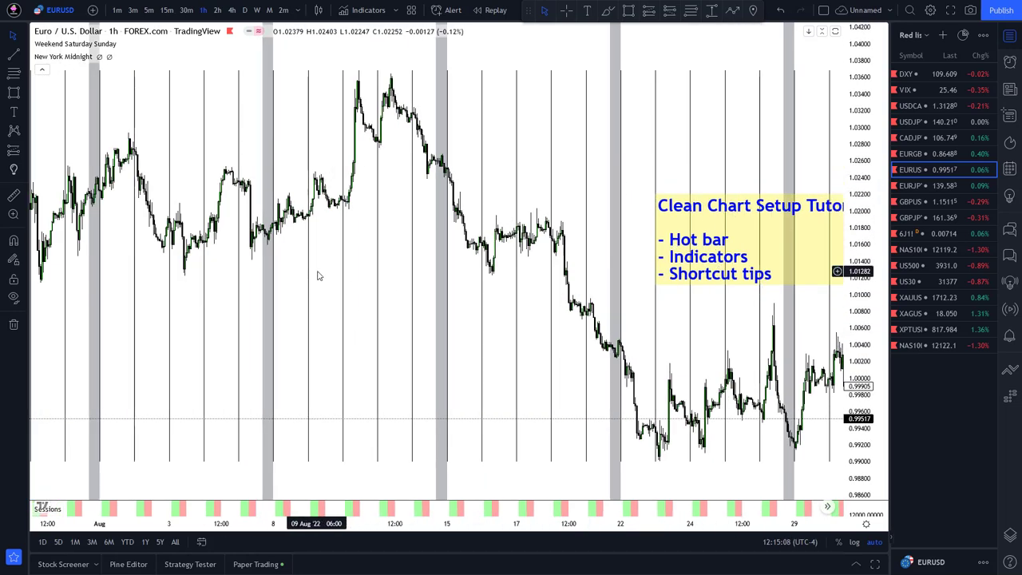
{"action": "scroll", "coordinate": [360, 256], "scroll_direction": "up", "scroll_amount": 5}
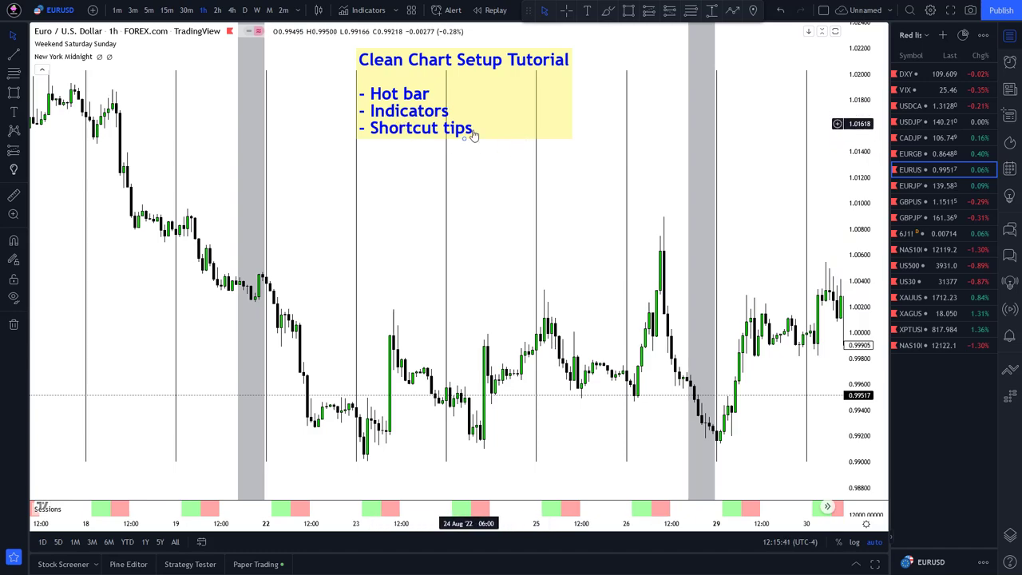
{"action": "scroll", "coordinate": [489, 422], "scroll_direction": "up", "scroll_amount": 5}
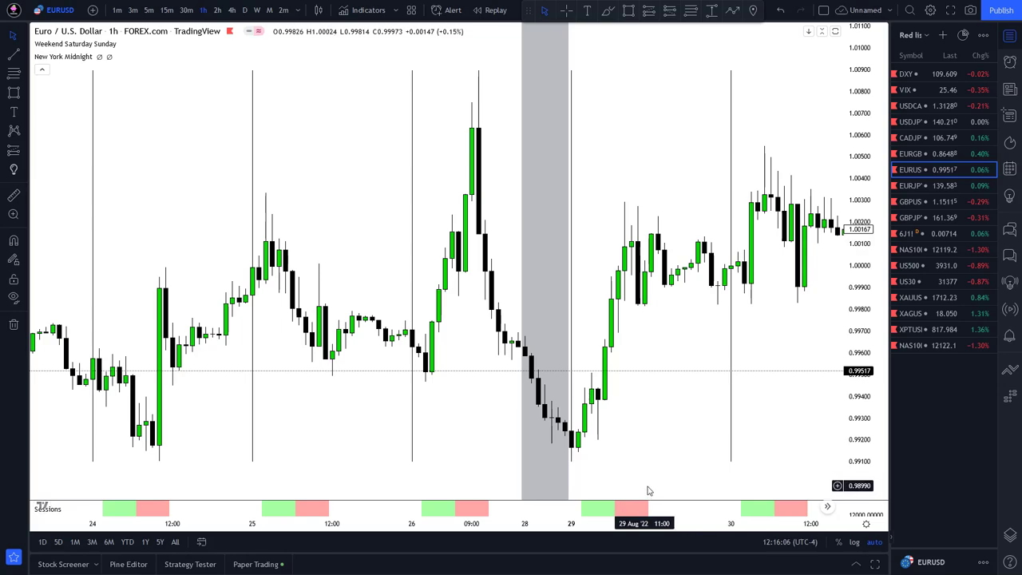
{"action": "scroll", "coordinate": [649, 483], "scroll_direction": "up", "scroll_amount": 1}
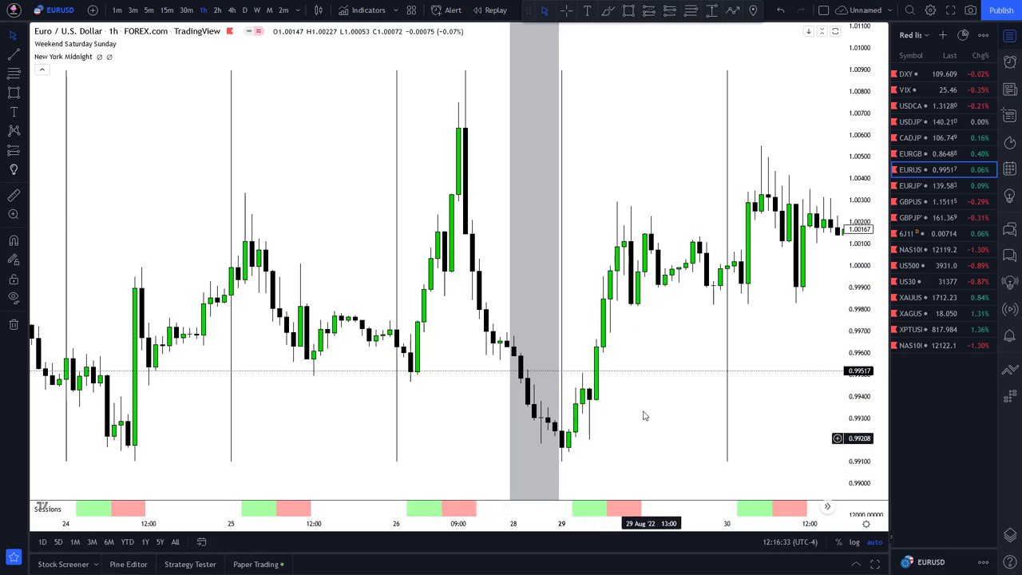
- Switch the cursor to crosshair mode with the Escape shortcut
{"action": "key", "text": "Escape"}
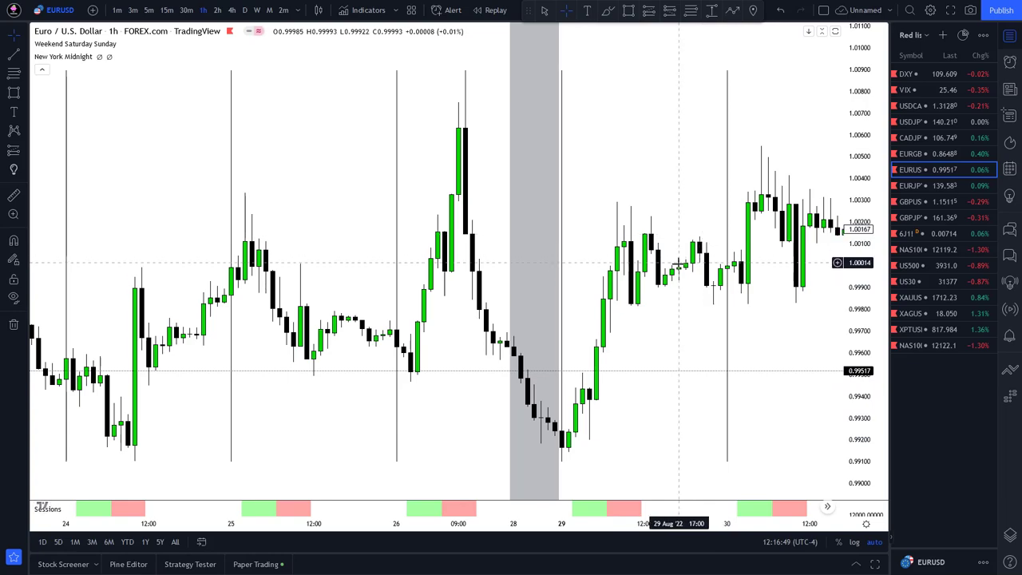
{"action": "scroll", "coordinate": [644, 366], "scroll_direction": "right", "scroll_amount": 5}
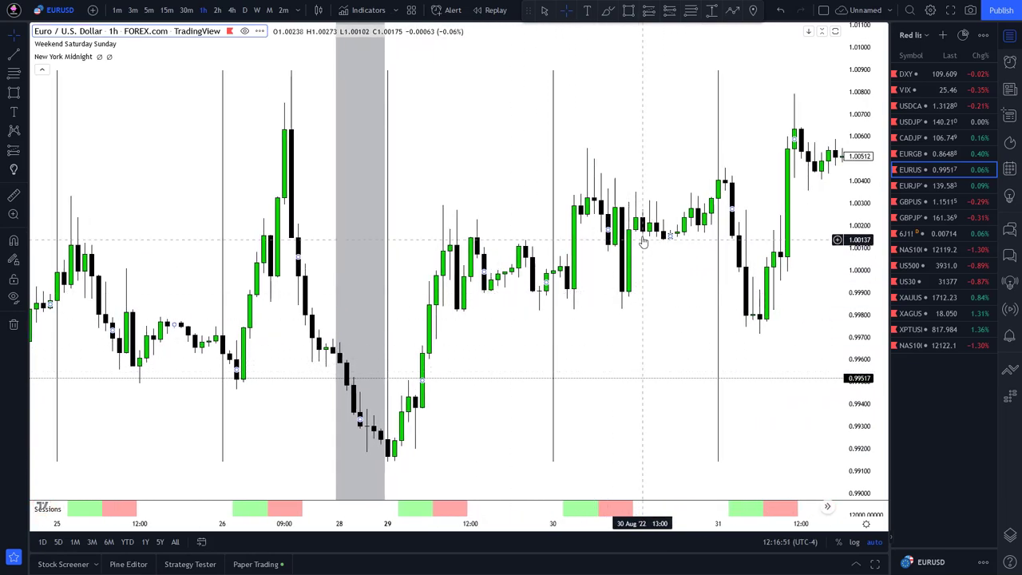
{"action": "scroll", "coordinate": [663, 344], "scroll_direction": "right", "scroll_amount": 4}
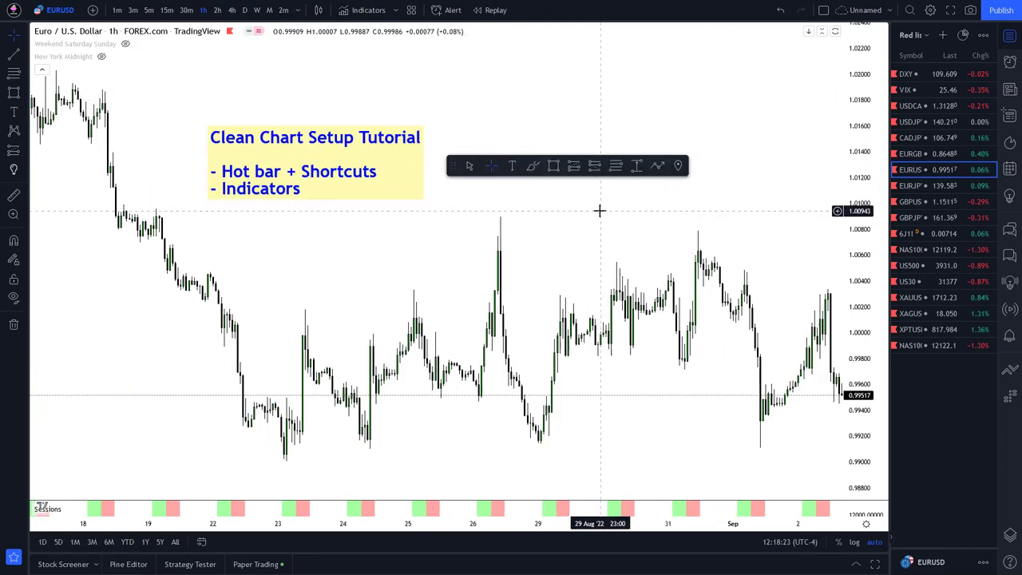
- Dock the floating favourites bar at the top of the chart and view the cursor types
{"action": "mouse_move", "coordinate": [453, 170]}
{"action": "left_mouse_down"}
{"action": "mouse_move", "coordinate": [508, 182]}
{"action": "mouse_move", "coordinate": [501, 81]}
{"action": "mouse_move", "coordinate": [543, 18]}
{"action": "left_mouse_up"}
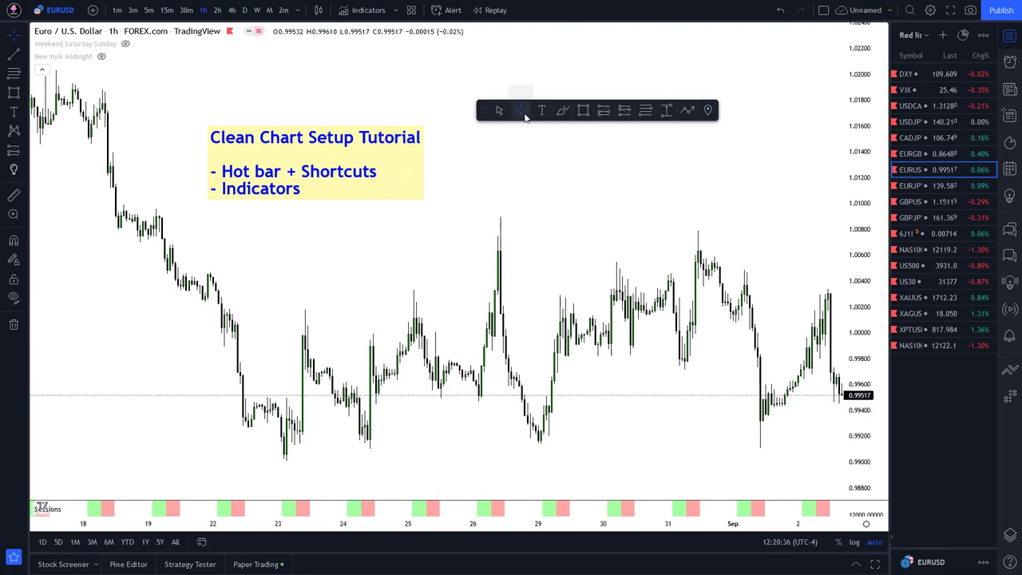
{"action": "left_click", "coordinate": [27, 40]}
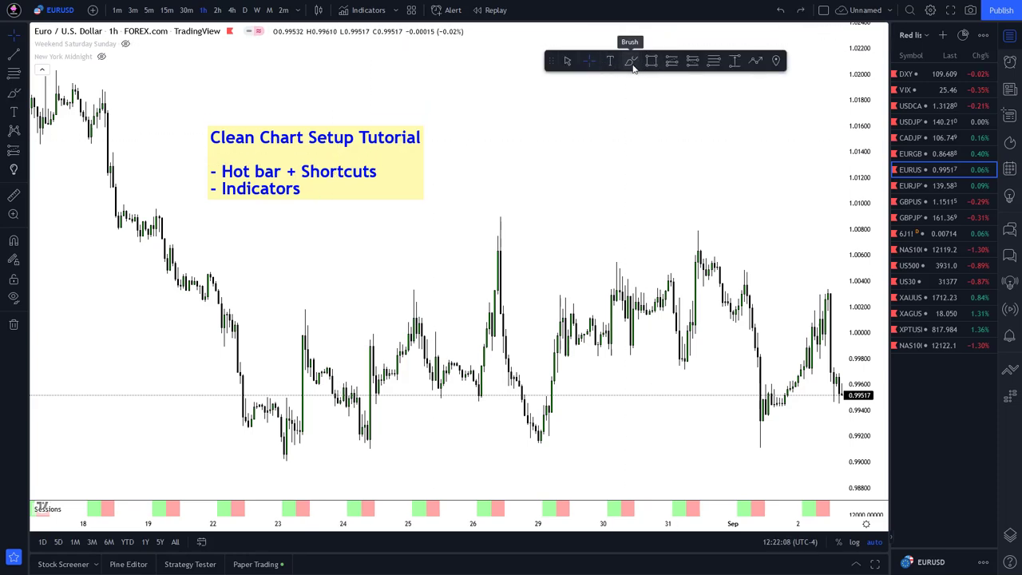
{"action": "left_click", "coordinate": [631, 64]}
{"action": "mouse_move", "coordinate": [575, 107]}
{"action": "left_mouse_down"}
{"action": "mouse_move", "coordinate": [588, 221]}
{"action": "mouse_move", "coordinate": [552, 117]}
{"action": "mouse_move", "coordinate": [564, 112]}
{"action": "mouse_move", "coordinate": [574, 149]}
{"action": "left_mouse_up"}
{"action": "mouse_move", "coordinate": [605, 137]}
{"action": "left_mouse_down"}
{"action": "mouse_move", "coordinate": [610, 151]}
{"action": "mouse_move", "coordinate": [588, 180]}
{"action": "mouse_move", "coordinate": [604, 175]}
{"action": "left_mouse_up"}
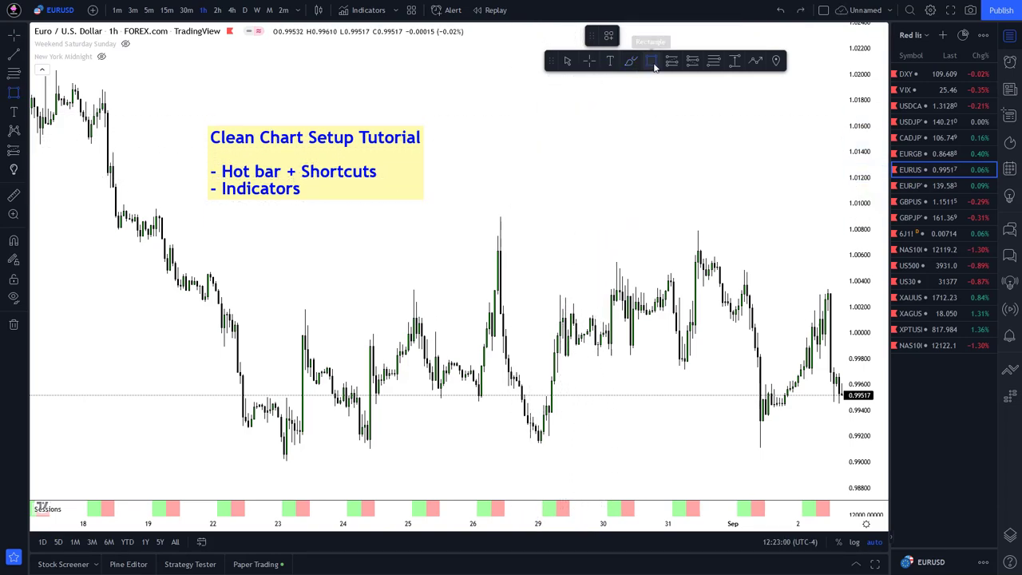
{"action": "left_click", "coordinate": [652, 63]}
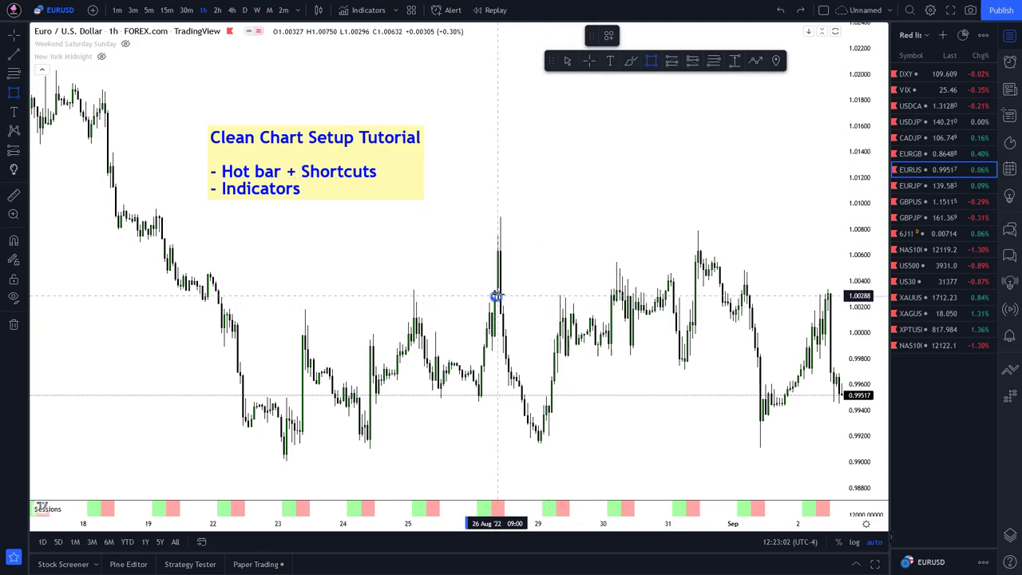
{"action": "left_click_drag", "start_coordinate": [496, 296], "coordinate": [614, 315]}
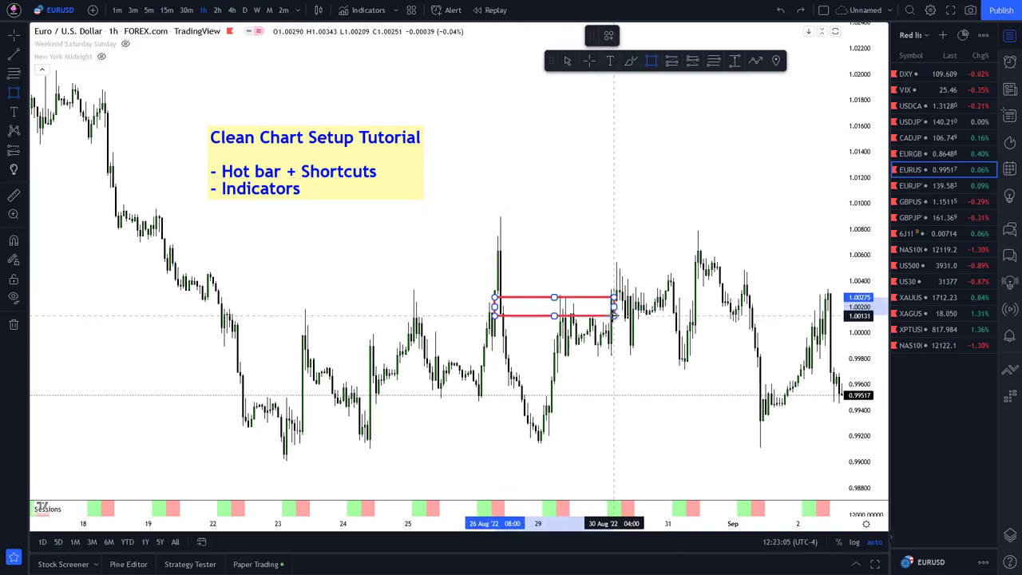
{"action": "key", "text": "Delete"}
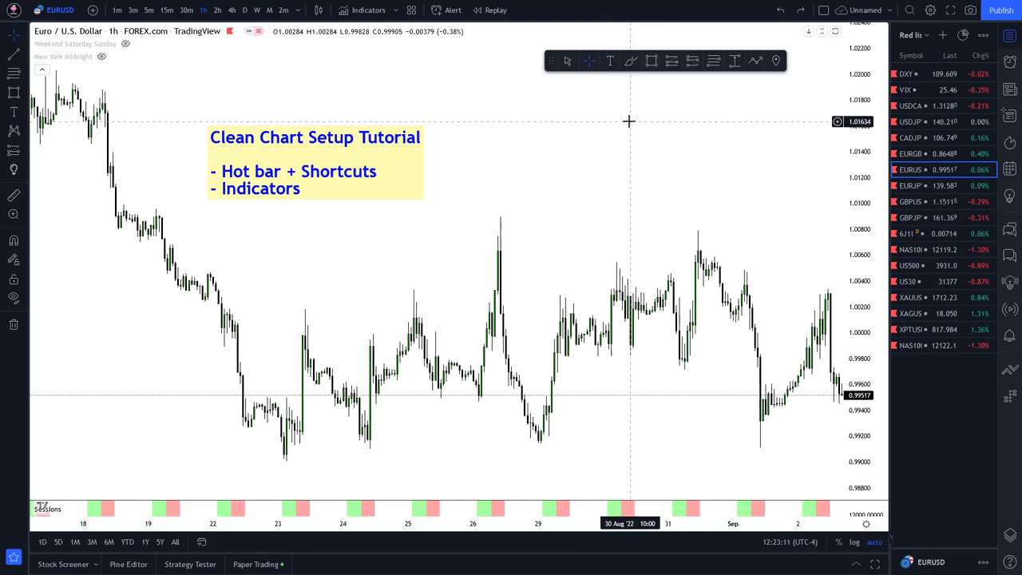
{"action": "left_click", "coordinate": [675, 65]}
{"action": "left_click", "coordinate": [535, 174]}
{"action": "left_click_drag", "start_coordinate": [533, 174], "coordinate": [735, 174]}
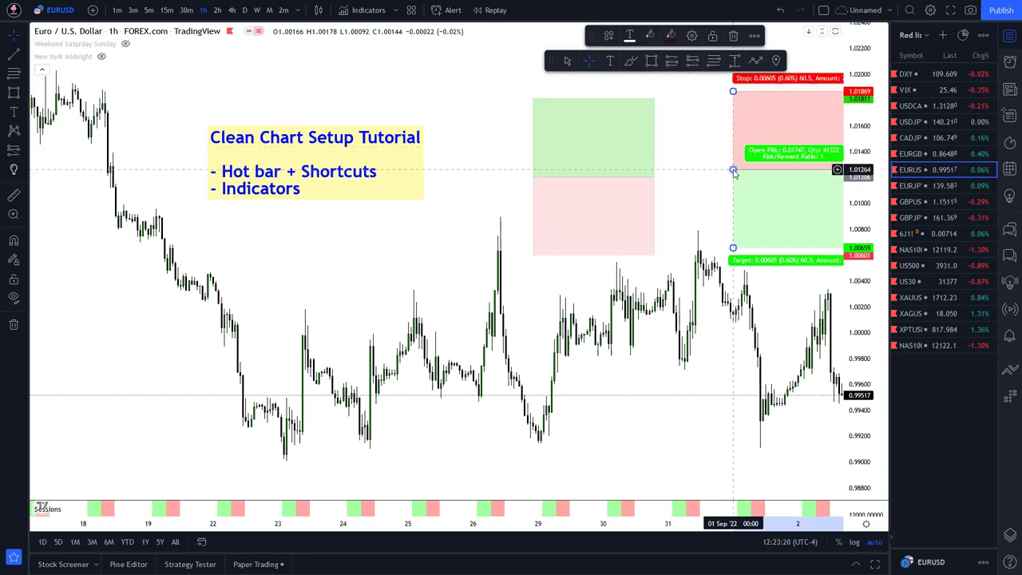
{"action": "key", "text": "Delete"}
{"action": "left_click", "coordinate": [714, 61]}
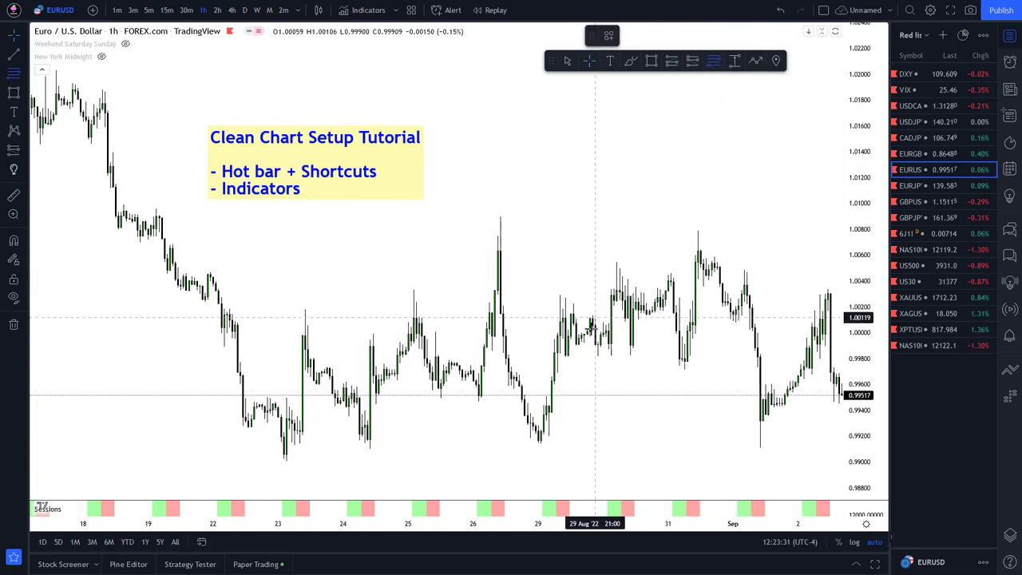
{"action": "left_click", "coordinate": [733, 63]}
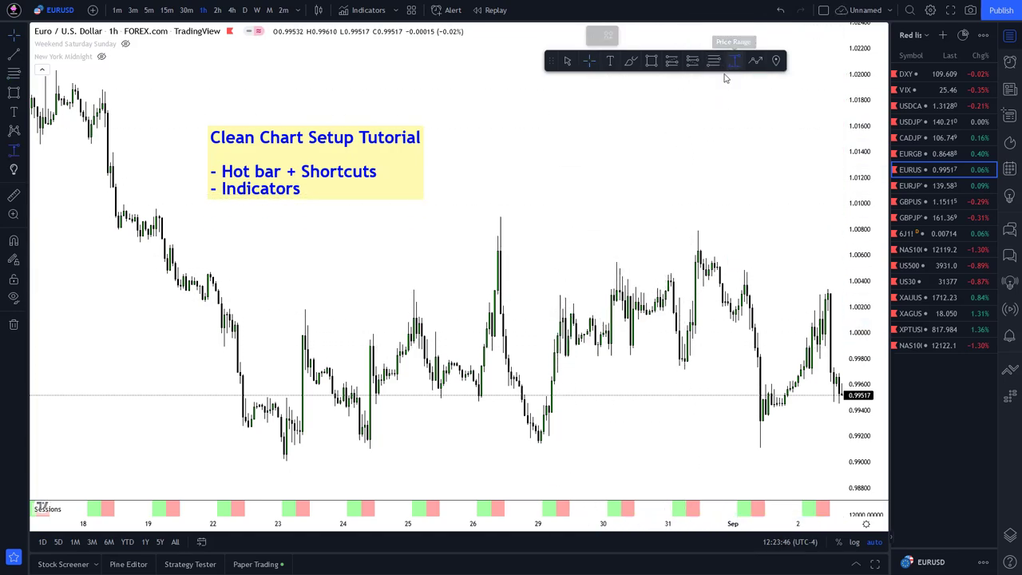
{"action": "left_click", "coordinate": [570, 295]}
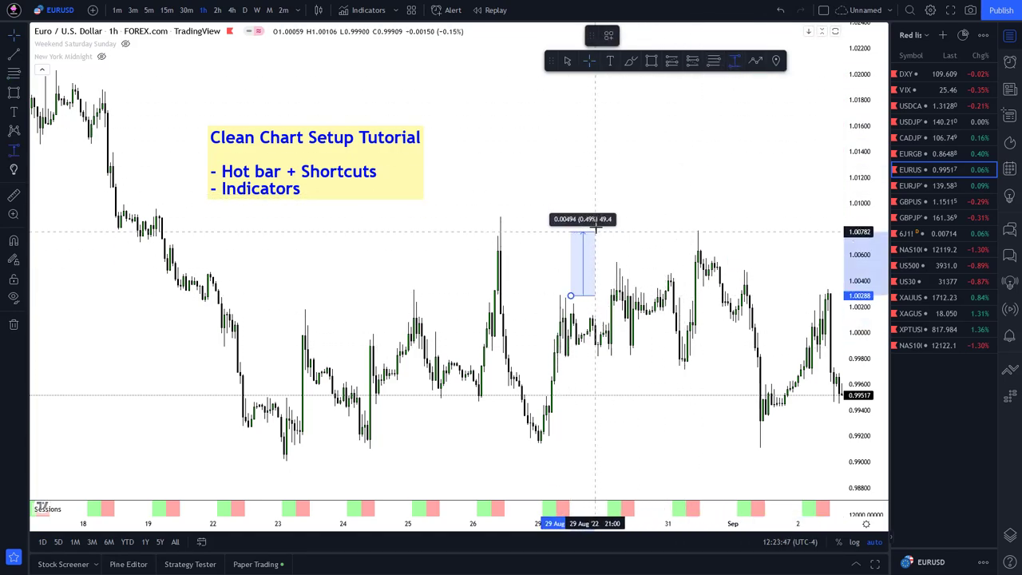
{"action": "left_click", "coordinate": [681, 127]}
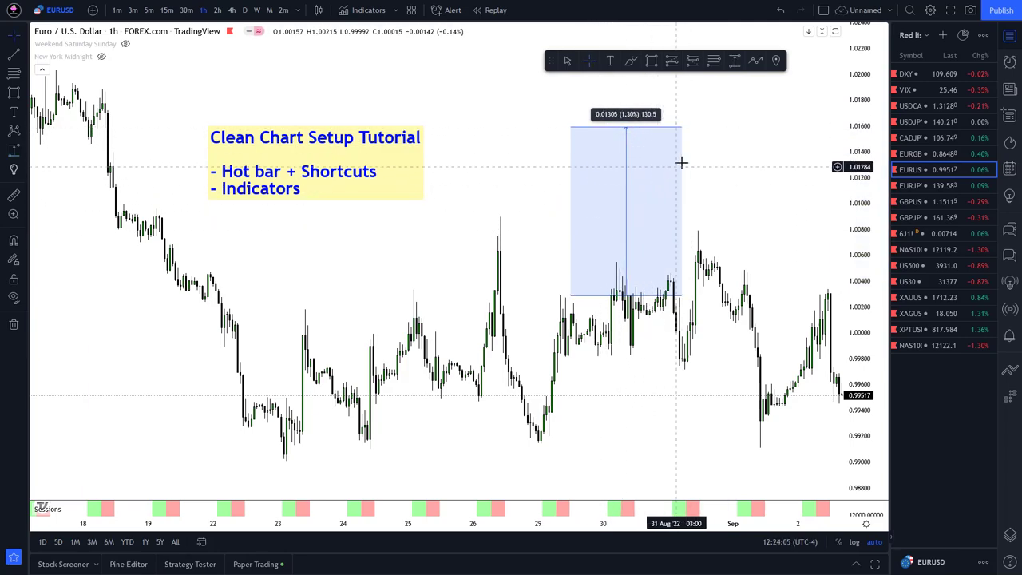
{"action": "left_click", "coordinate": [704, 130], "text": "shift"}
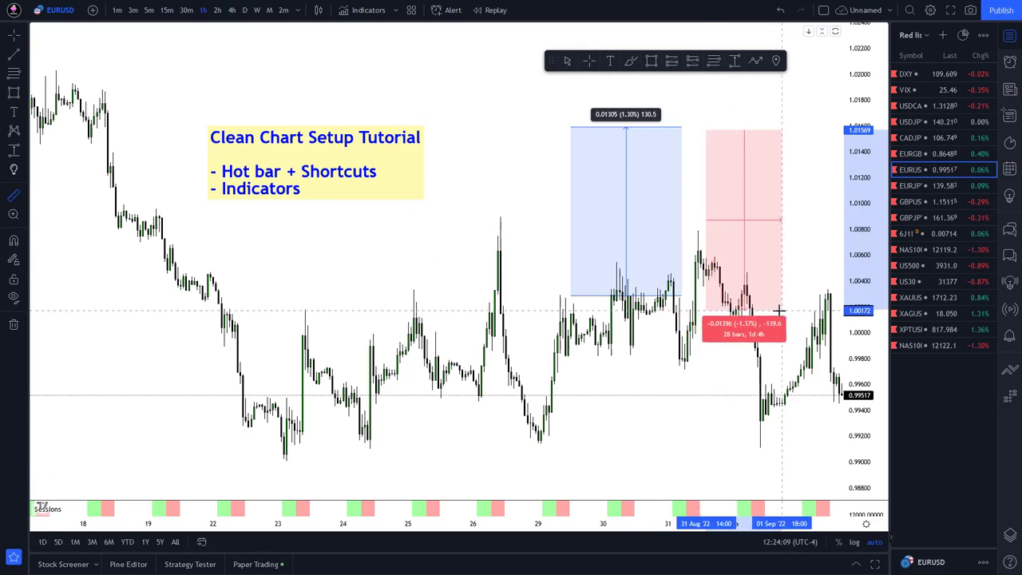
{"action": "left_click", "coordinate": [734, 61]}
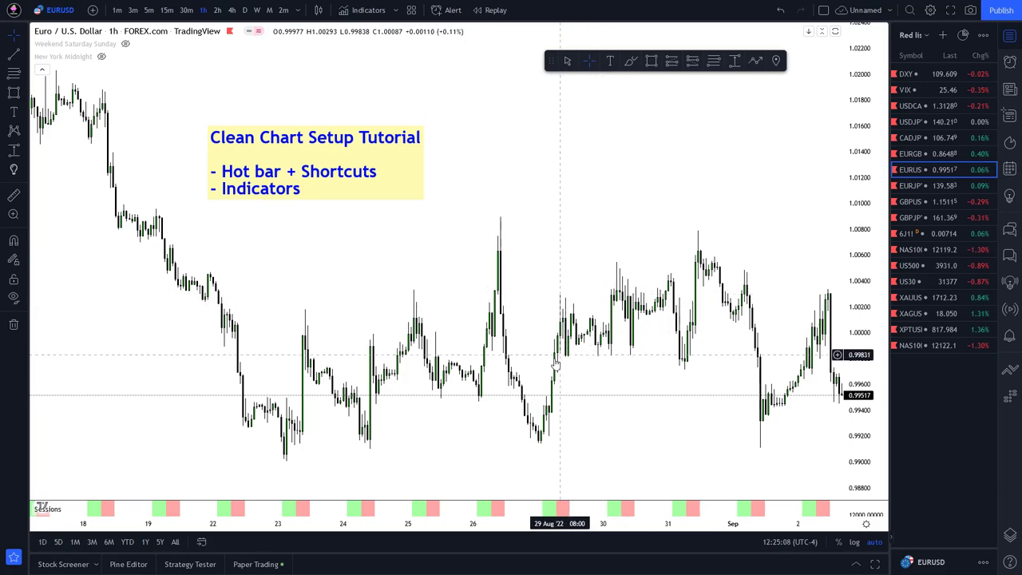
{"action": "left_click", "coordinate": [749, 440], "text": "shift"}
{"action": "left_click_drag", "start_coordinate": [753, 401], "coordinate": [751, 287]}
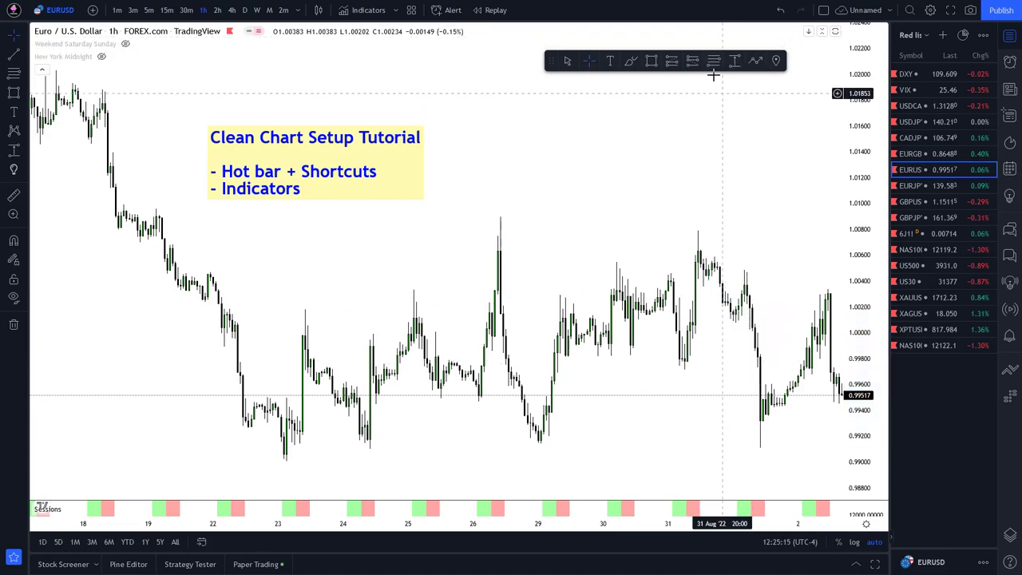
{"action": "left_click", "coordinate": [753, 65]}
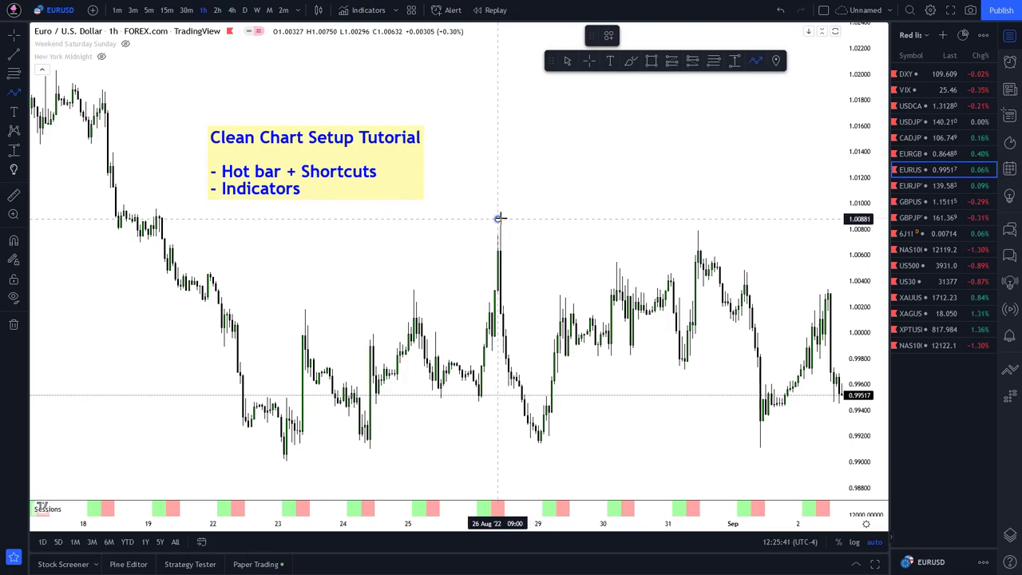
{"action": "left_click", "coordinate": [498, 218]}
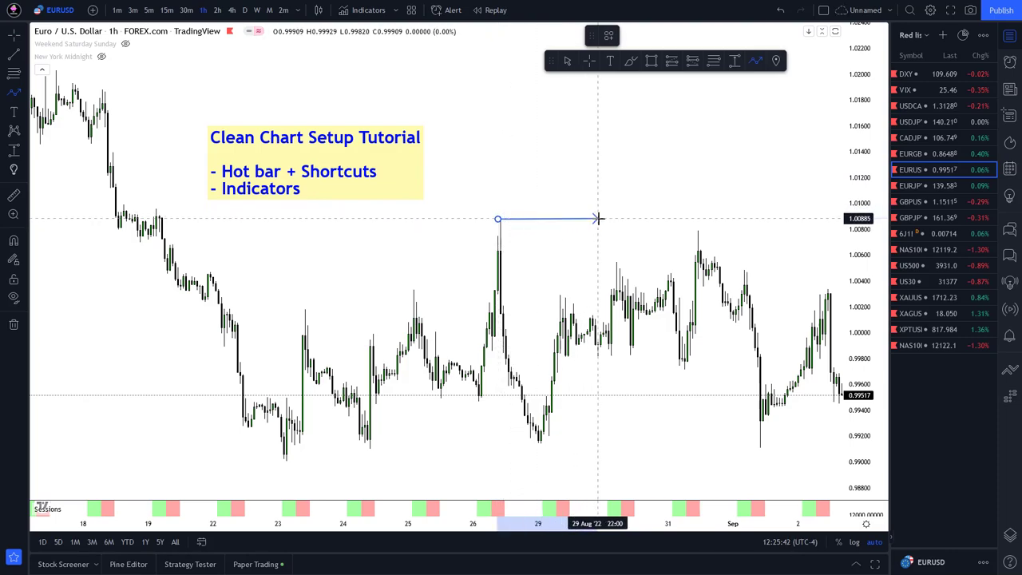
{"action": "left_click", "coordinate": [598, 218]}
{"action": "left_click", "coordinate": [626, 162]}
{"action": "left_click", "coordinate": [636, 262]}
{"action": "left_click", "coordinate": [668, 149]}
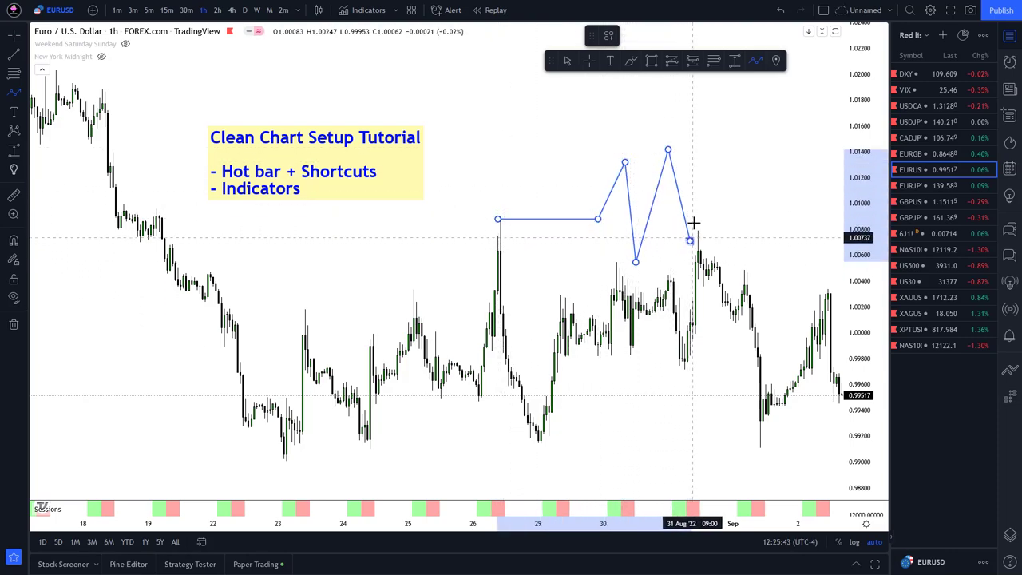
{"action": "left_click", "coordinate": [687, 242]}
{"action": "left_click", "coordinate": [710, 114]}
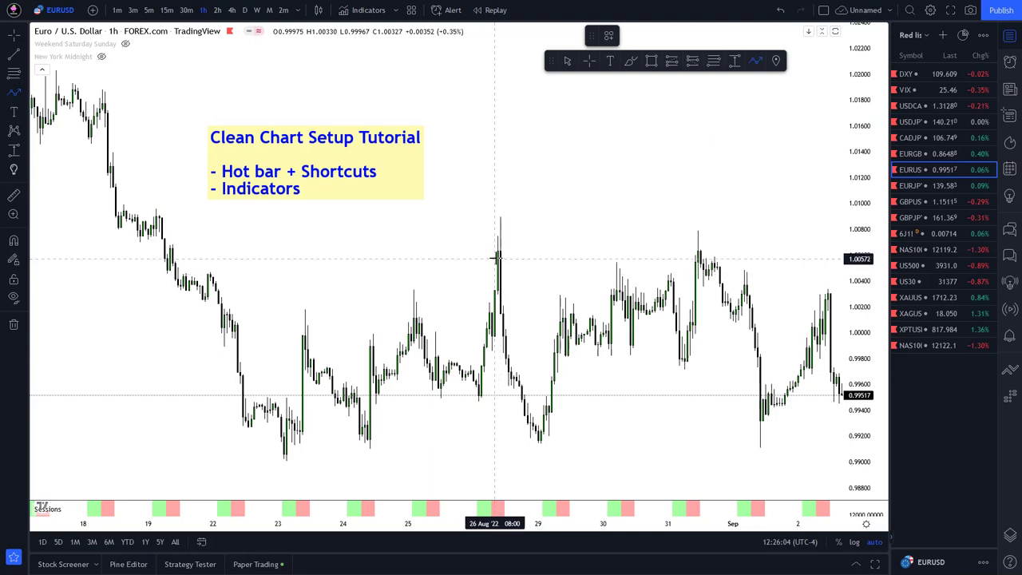
{"action": "left_click", "coordinate": [500, 241]}
{"action": "left_click", "coordinate": [519, 146]}
{"action": "left_click", "coordinate": [546, 221]}
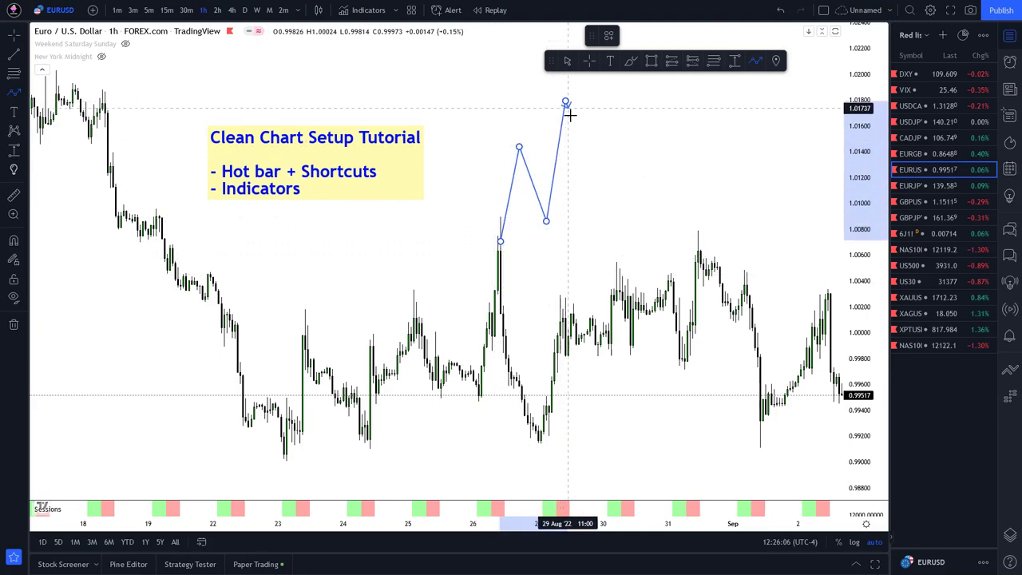
{"action": "left_click", "coordinate": [566, 101]}
{"action": "left_click", "coordinate": [595, 300]}
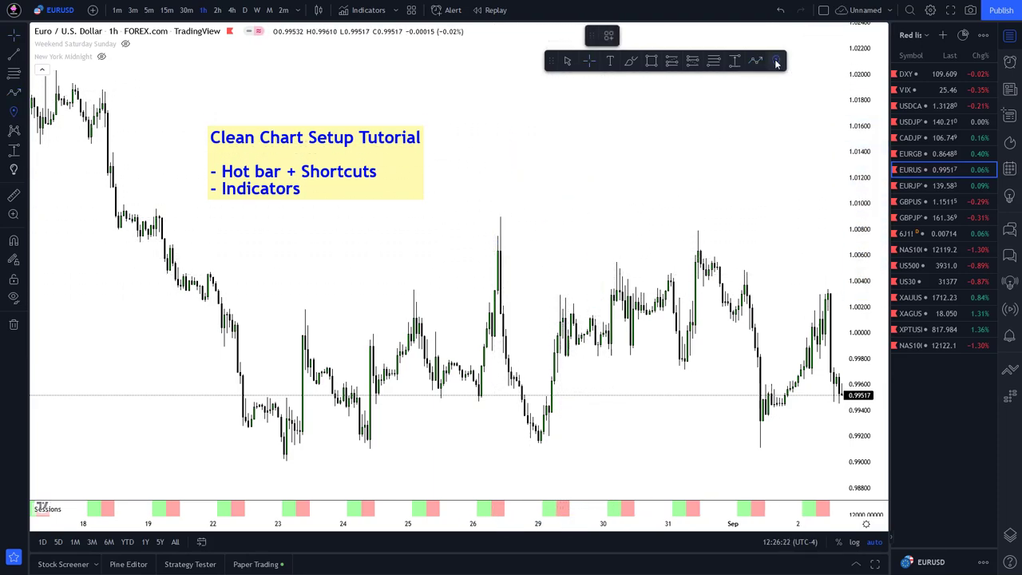
{"action": "left_click", "coordinate": [776, 62]}
{"action": "left_click", "coordinate": [696, 227]}
{"action": "key", "text": "Escape"}
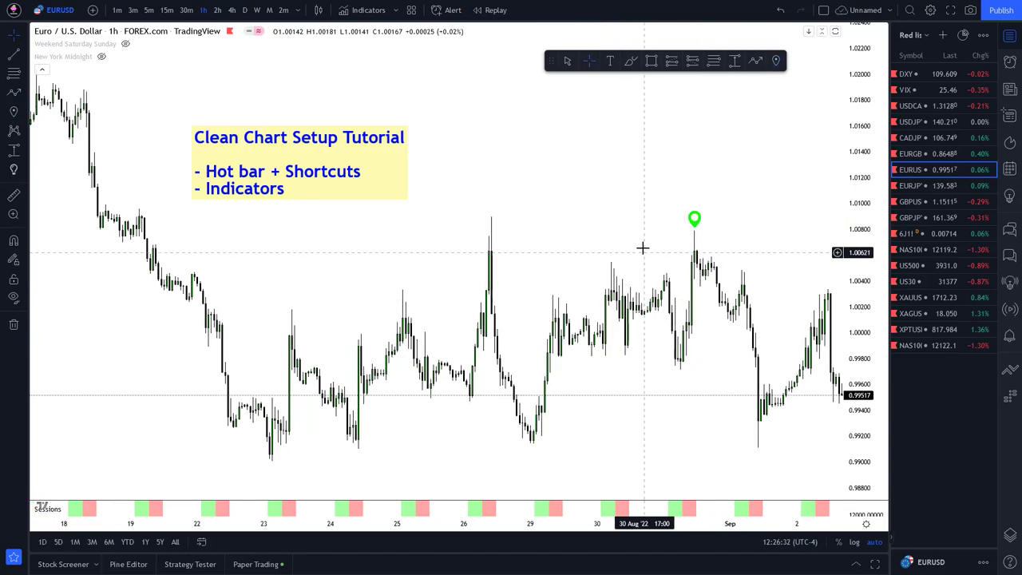
{"action": "scroll", "coordinate": [618, 351], "scroll_direction": "down", "scroll_amount": 3}
{"action": "scroll", "coordinate": [618, 352], "scroll_direction": "up", "scroll_amount": 5}
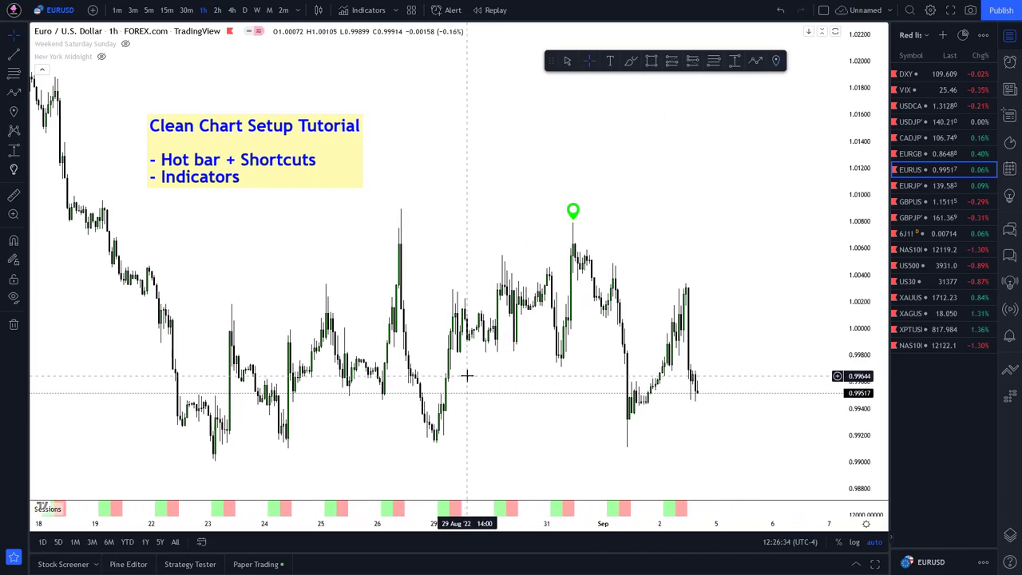
{"action": "scroll", "coordinate": [579, 386], "scroll_direction": "up", "scroll_amount": 1}
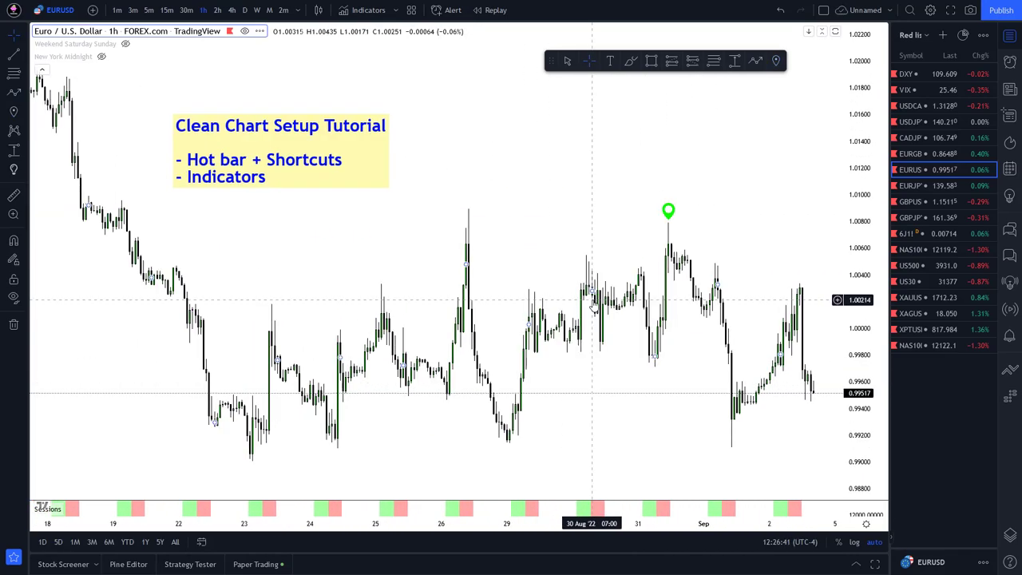
{"action": "double_click", "coordinate": [669, 213]}
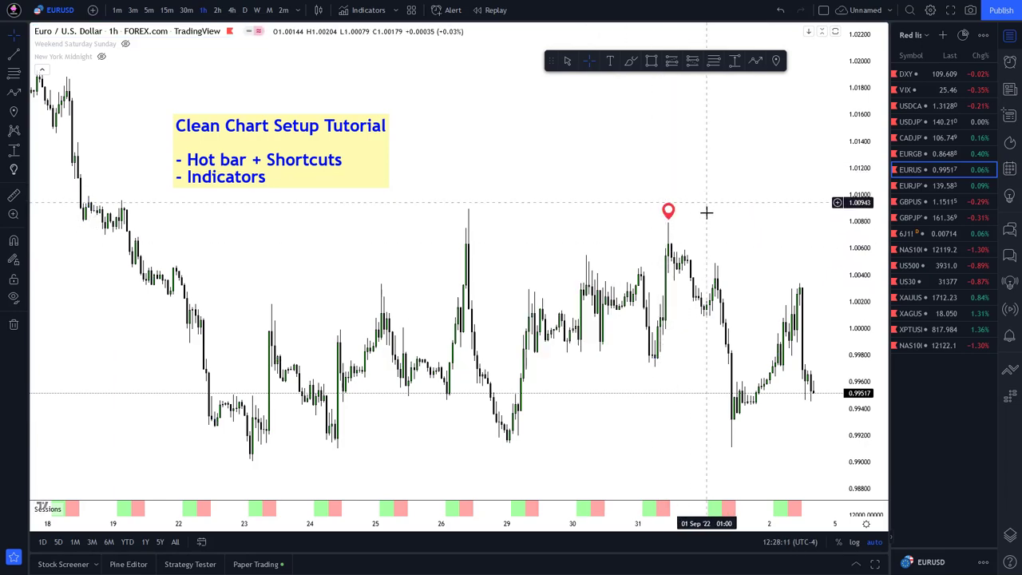
{"action": "mouse_move", "coordinate": [669, 214]}
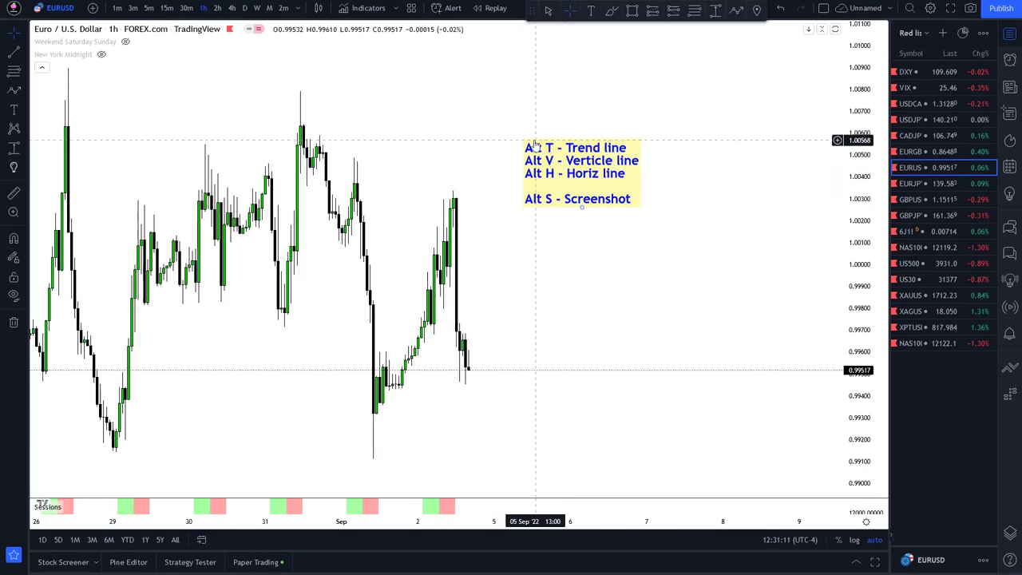
- Draw a flat red trend line (Alt+T) and a vertical line at 6 Sep 15:00 (Alt+V)
{"action": "key", "text": "alt+t"}
{"action": "left_click", "coordinate": [506, 336]}
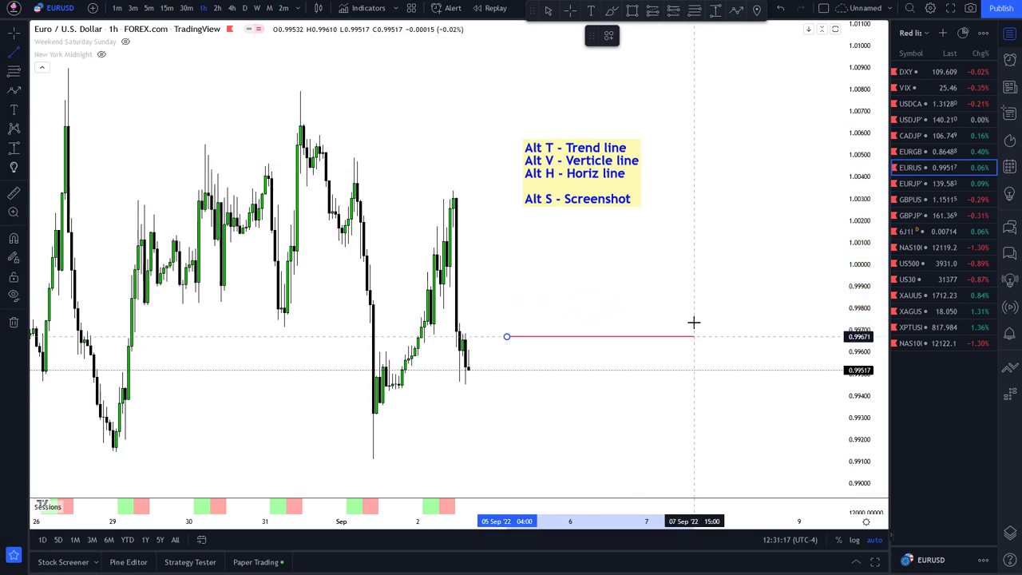
{"action": "left_click", "coordinate": [785, 336], "text": "shift"}
{"action": "key", "text": "alt+v"}
{"action": "key", "text": "alt+v"}
{"action": "key", "text": "alt+v"}
{"action": "key", "text": "alt+v"}
{"action": "key", "text": "alt+v"}
{"action": "key", "text": "alt+v"}
{"action": "key", "text": "alt+v"}
{"action": "key", "text": "alt+v"}
{"action": "key", "text": "alt+v"}
{"action": "key", "text": "alt+v"}
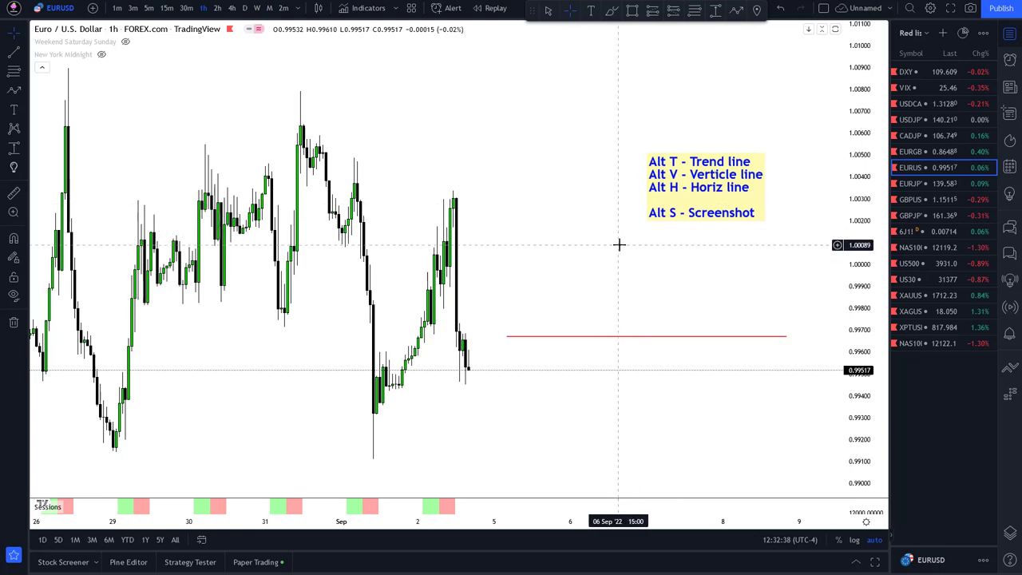
{"action": "key", "text": "alt+v"}
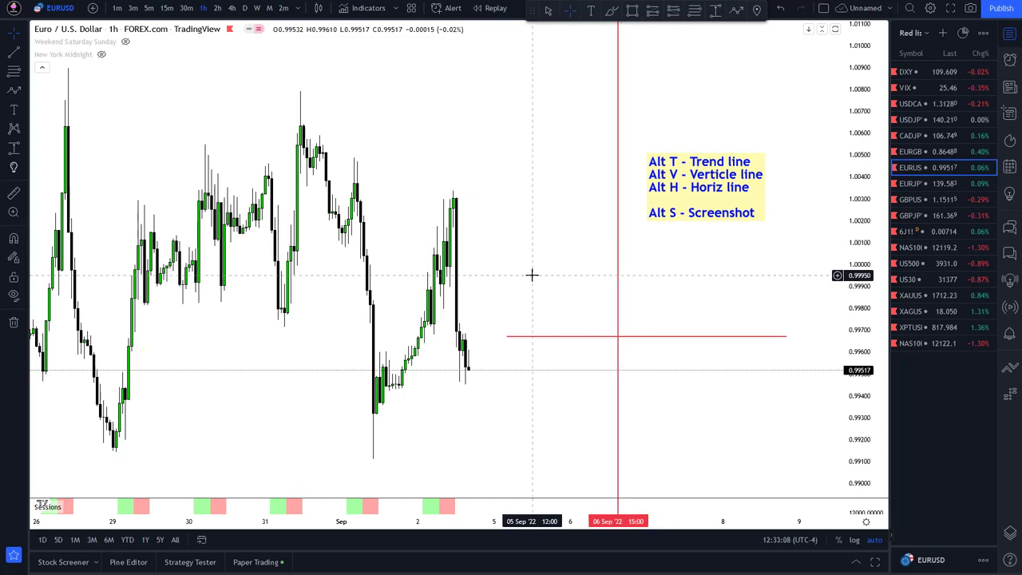
{"action": "left_click", "coordinate": [618, 264]}
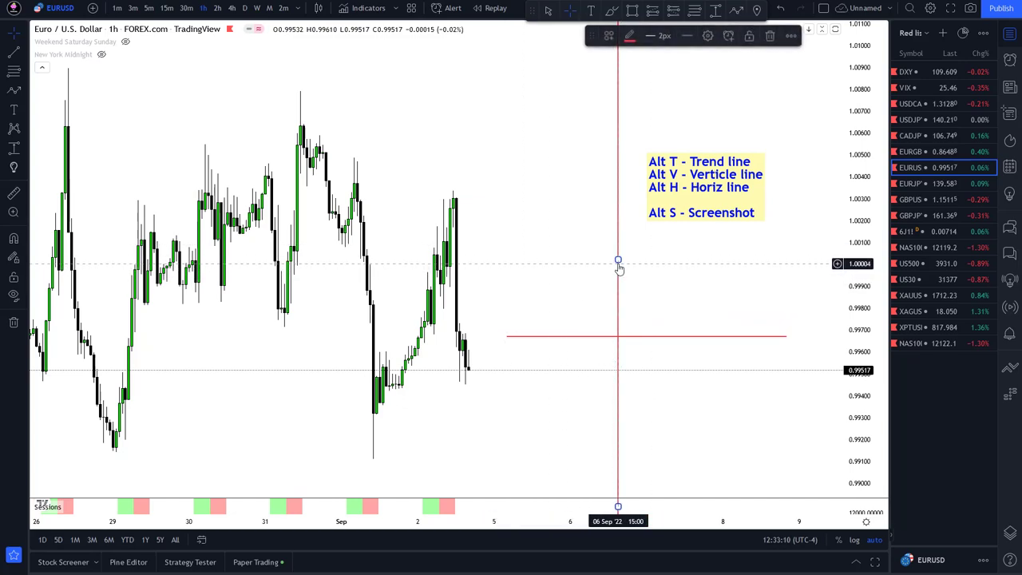
{"action": "left_click", "coordinate": [641, 245]}
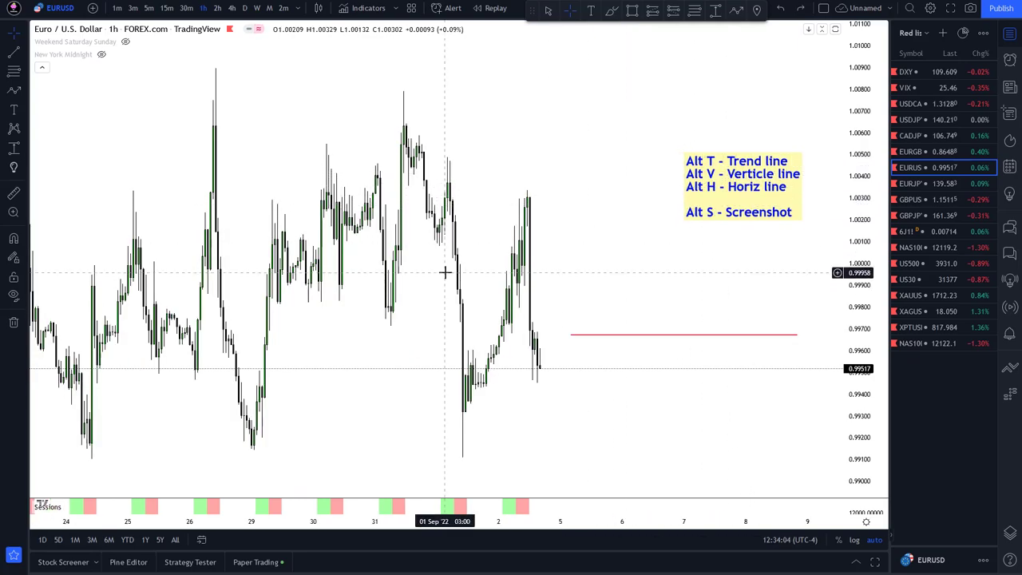
- Add horizontal lines at 0.99188, 1.00774 and 1.00329, plus two more trend lines
{"action": "key", "text": "alt+h"}
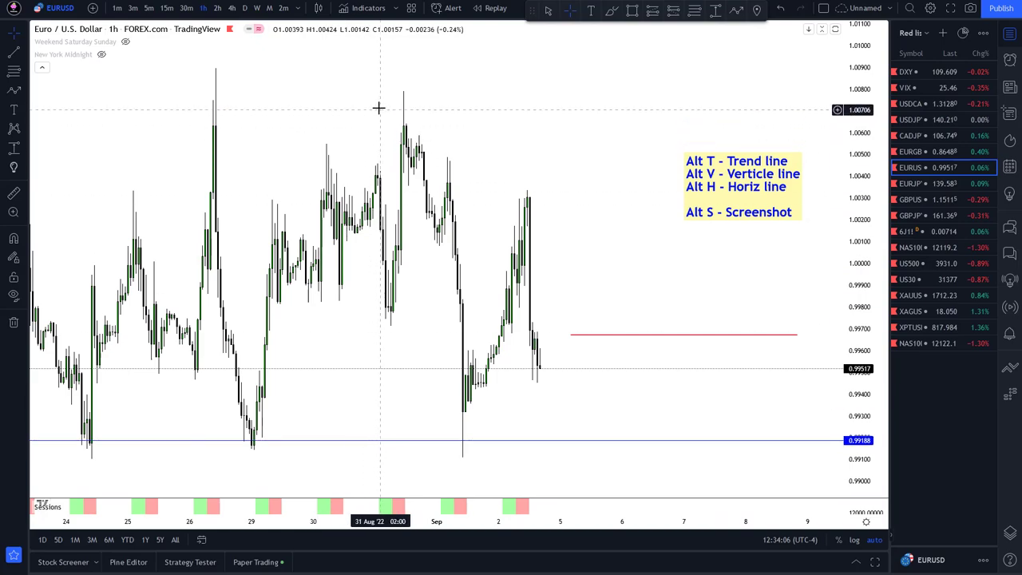
{"action": "key", "text": "alt+h"}
{"action": "key", "text": "alt+h"}
{"action": "key", "text": "alt+t"}
{"action": "left_click", "coordinate": [342, 145]}
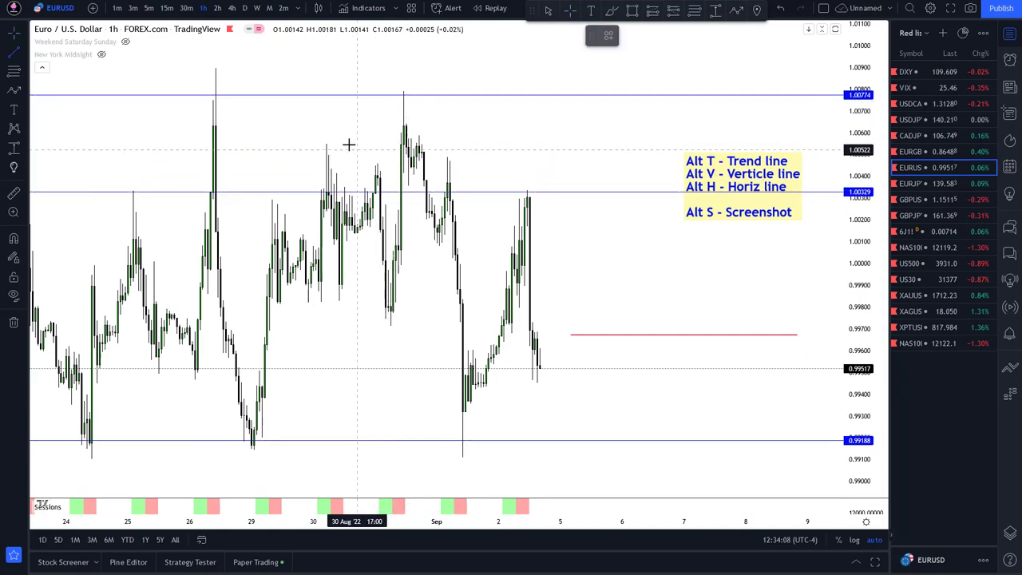
{"action": "left_click", "coordinate": [662, 145]}
{"action": "key", "text": "alt+t"}
{"action": "left_click", "coordinate": [372, 277]}
{"action": "left_click", "coordinate": [658, 277]}
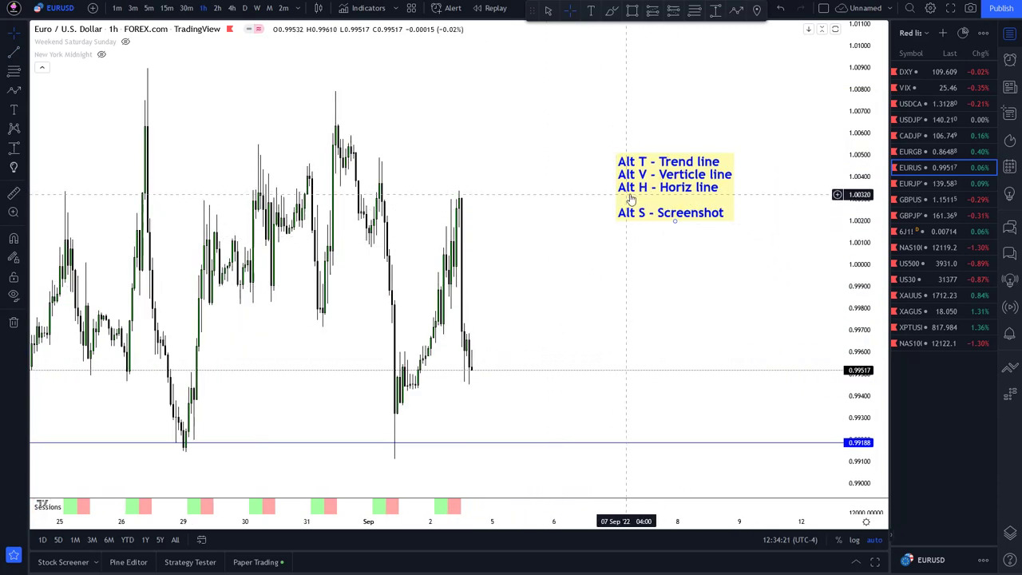
- Copy a link to the chart snapshot image from the camera menu
{"action": "left_click", "coordinate": [971, 11]}
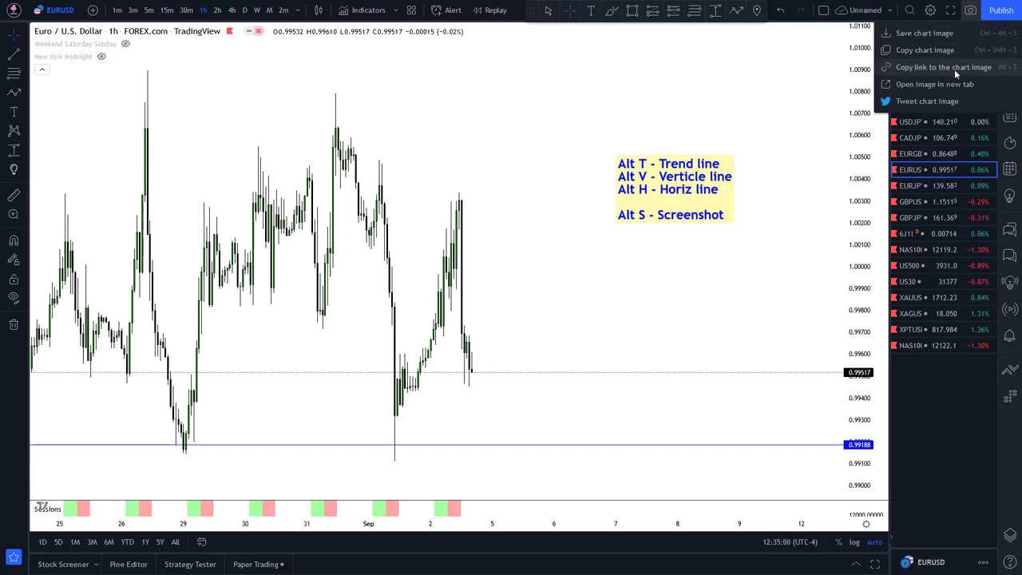
{"action": "left_click", "coordinate": [698, 109]}
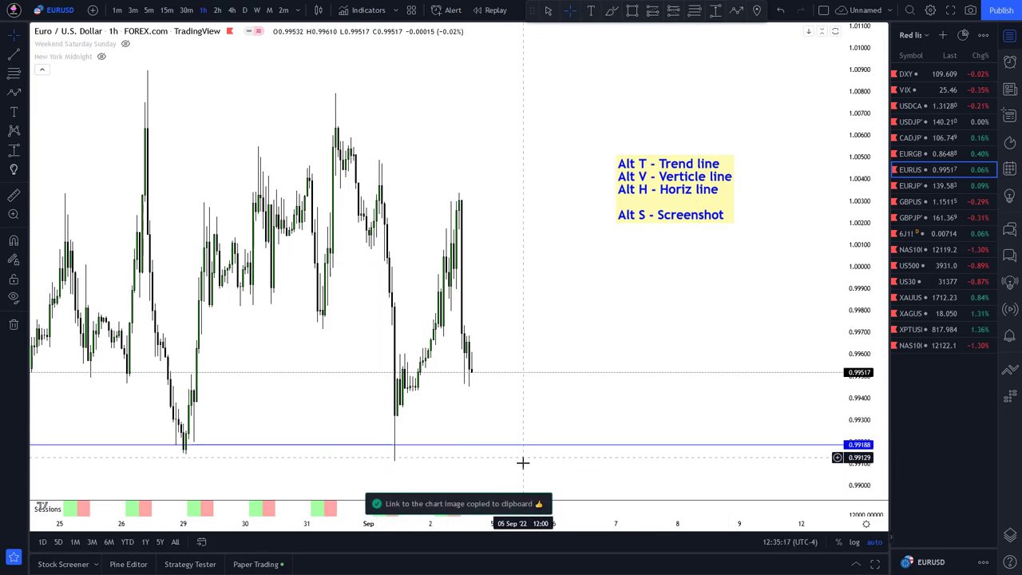
{"action": "key", "text": "F11"}
- Paste the copied chart-image link into the address bar and load it
{"action": "left_click", "coordinate": [134, 12]}
{"action": "type", "text": "https://www.tradingview.com/x/2WfRpvmQ/"}
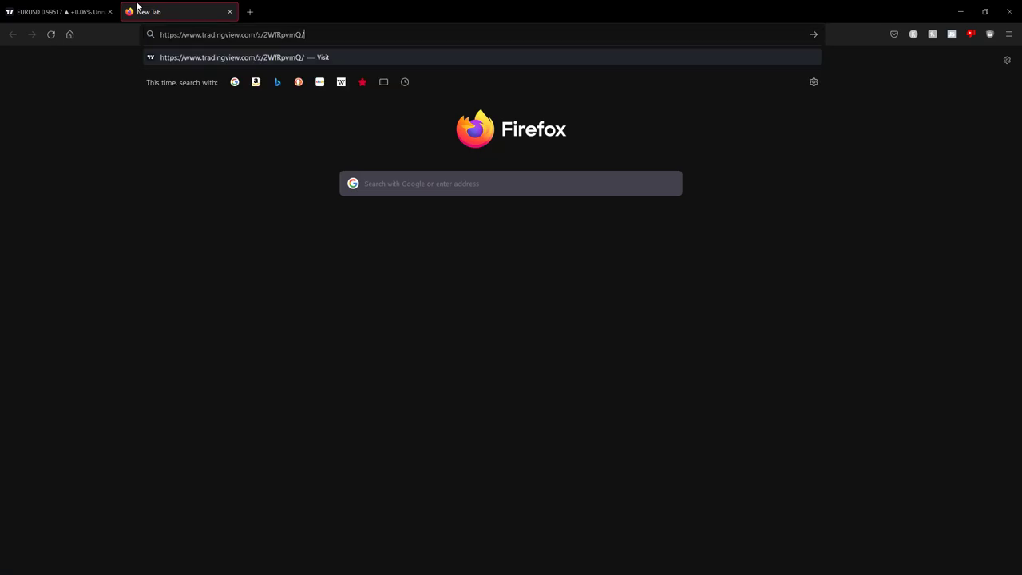
{"action": "key", "text": "Return"}
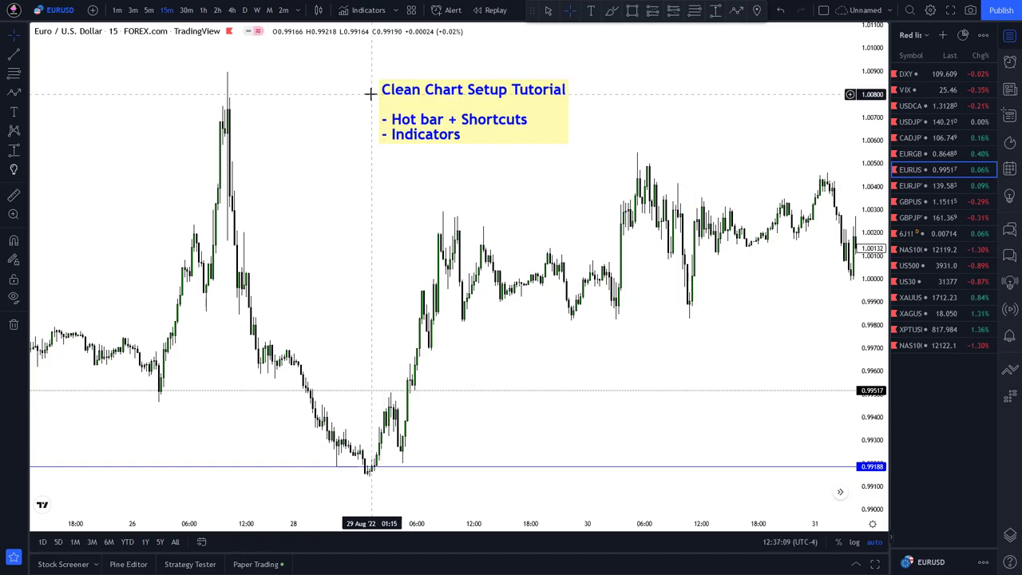
- Search indicators for 'midnigh' and add the New York Midnight community script
{"action": "left_click", "coordinate": [368, 11]}
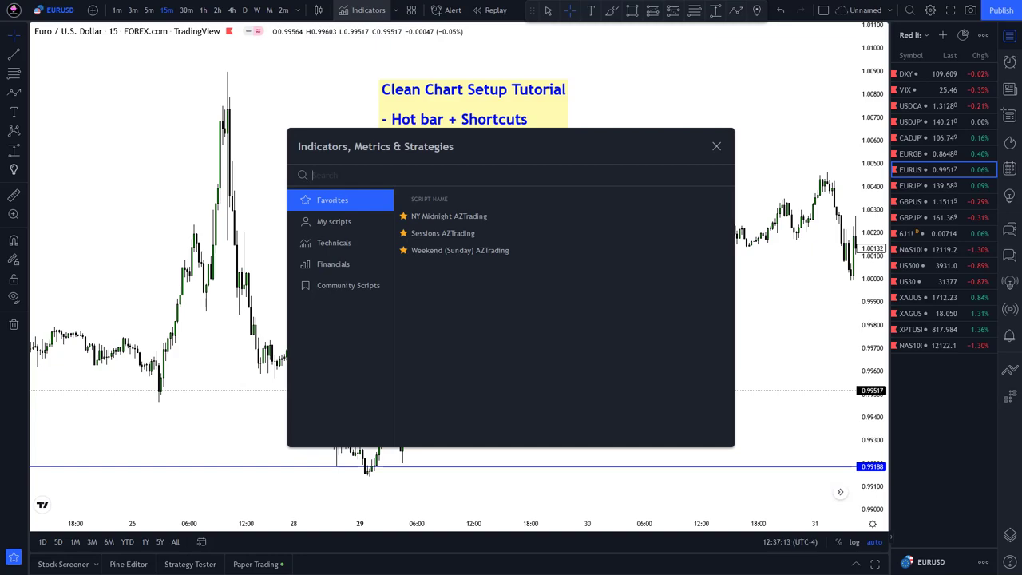
{"action": "type", "text": "midnight"}
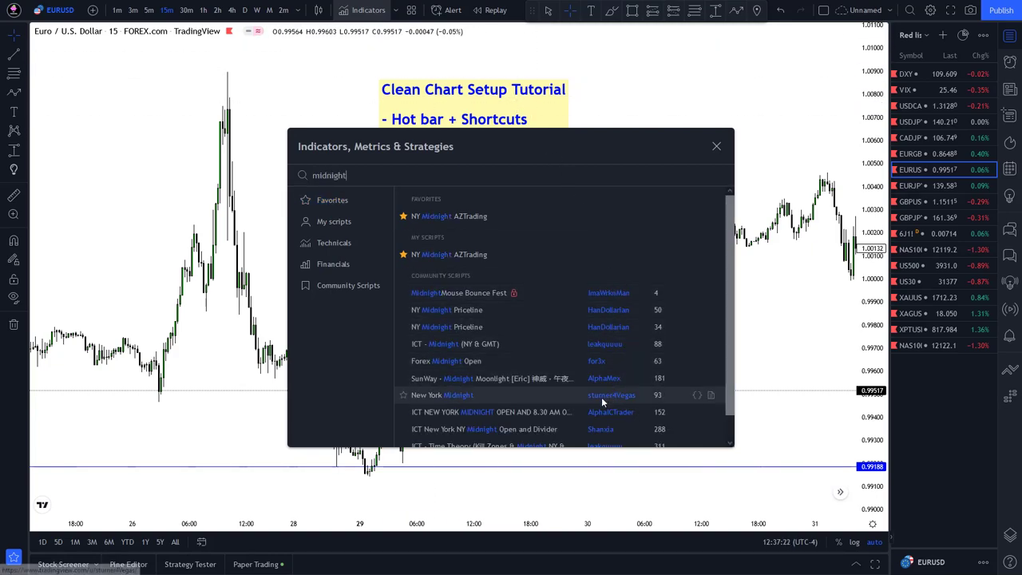
{"action": "left_click", "coordinate": [545, 398]}
{"action": "key", "text": "Escape"}
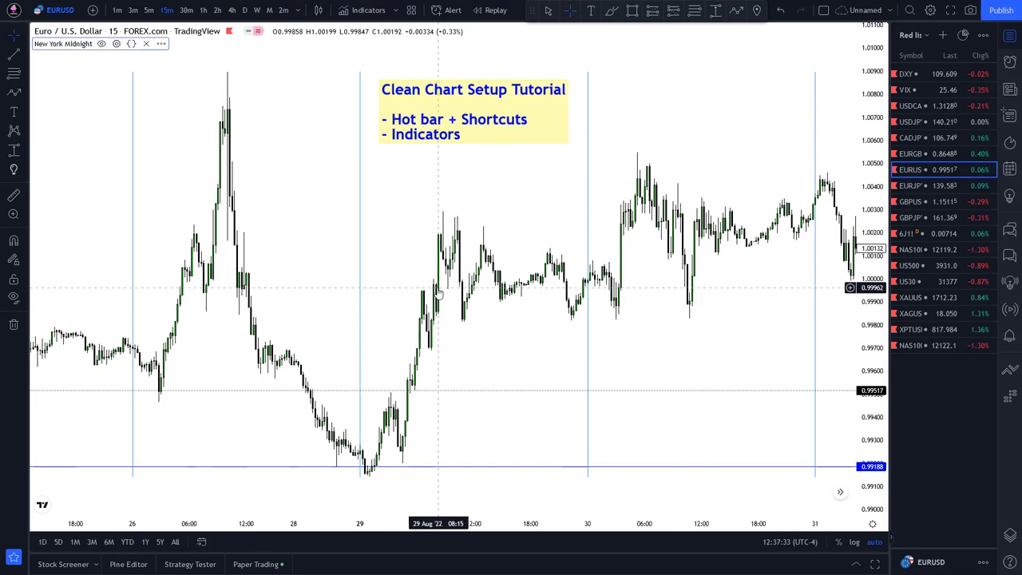
- Hide the New York Midnight lines on daily, weekly and monthly charts
{"action": "double_click", "coordinate": [360, 288]}
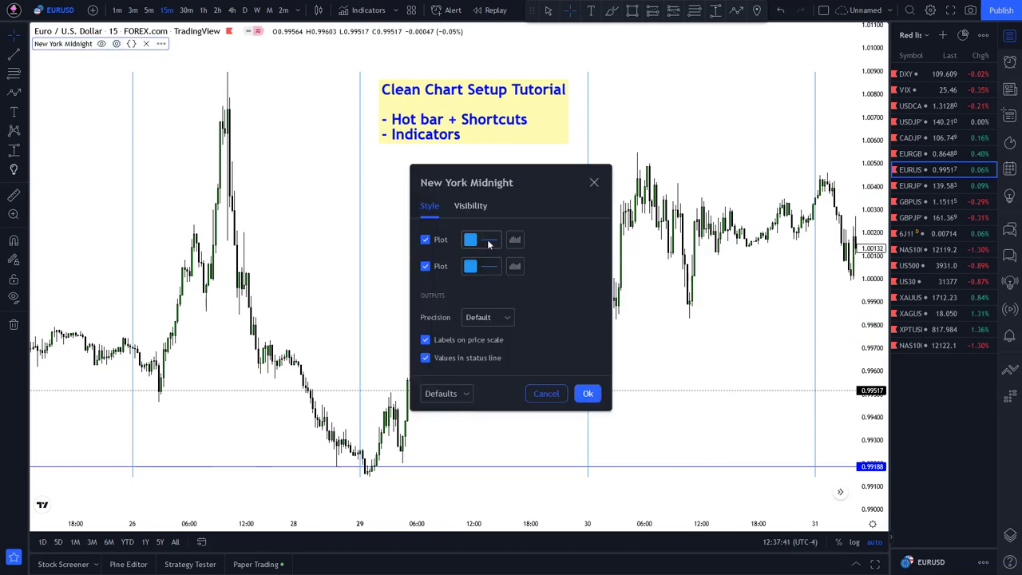
{"action": "left_click", "coordinate": [483, 268]}
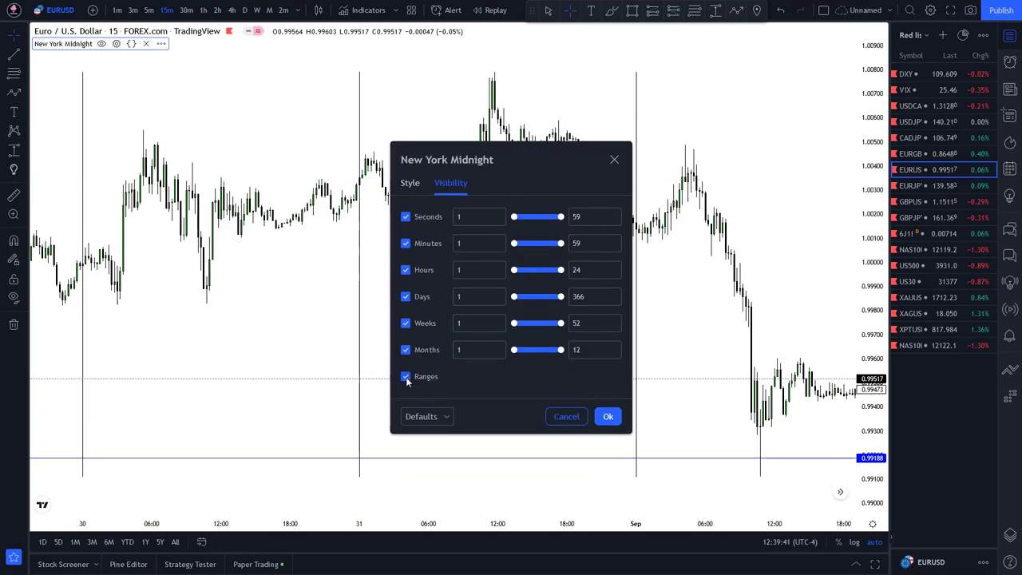
{"action": "left_click", "coordinate": [406, 350]}
{"action": "left_click", "coordinate": [406, 323]}
{"action": "left_click", "coordinate": [405, 296]}
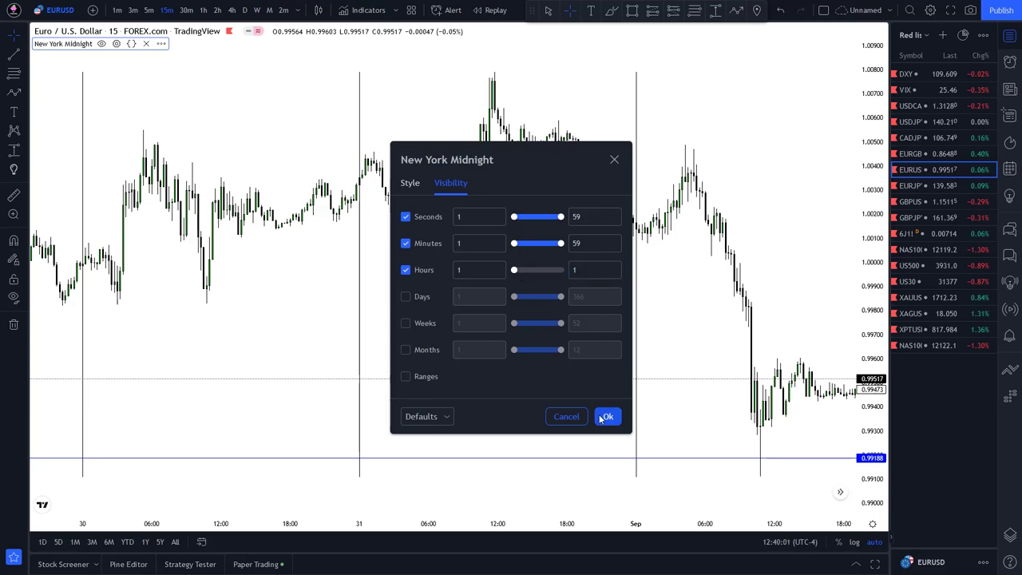
{"action": "left_click", "coordinate": [605, 416]}
- Switch the chart to 1-hour, then 2-hour bars, and shift it to earlier bars
{"action": "left_click", "coordinate": [203, 9]}
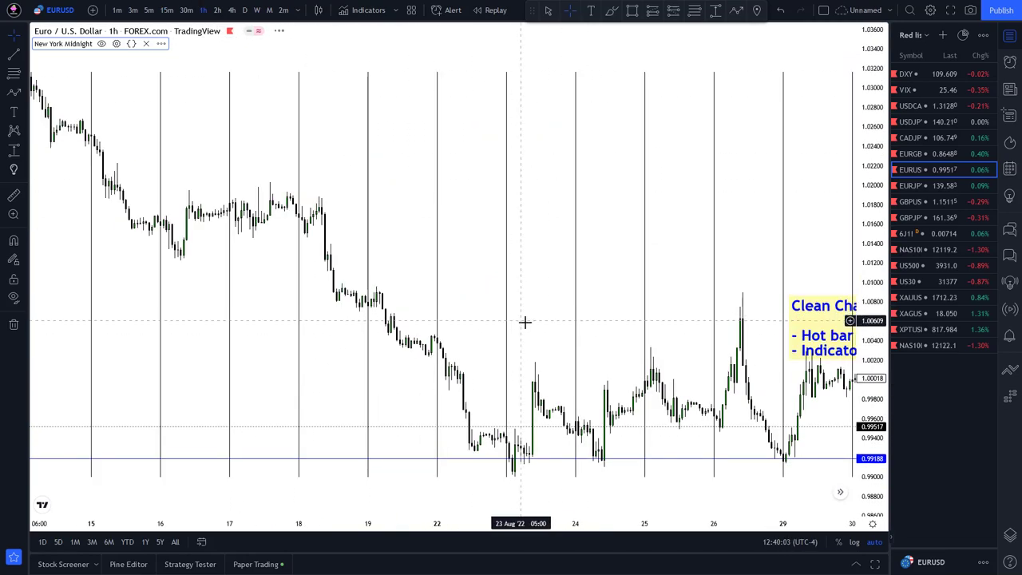
{"action": "scroll", "coordinate": [495, 290], "scroll_direction": "up", "scroll_amount": 1}
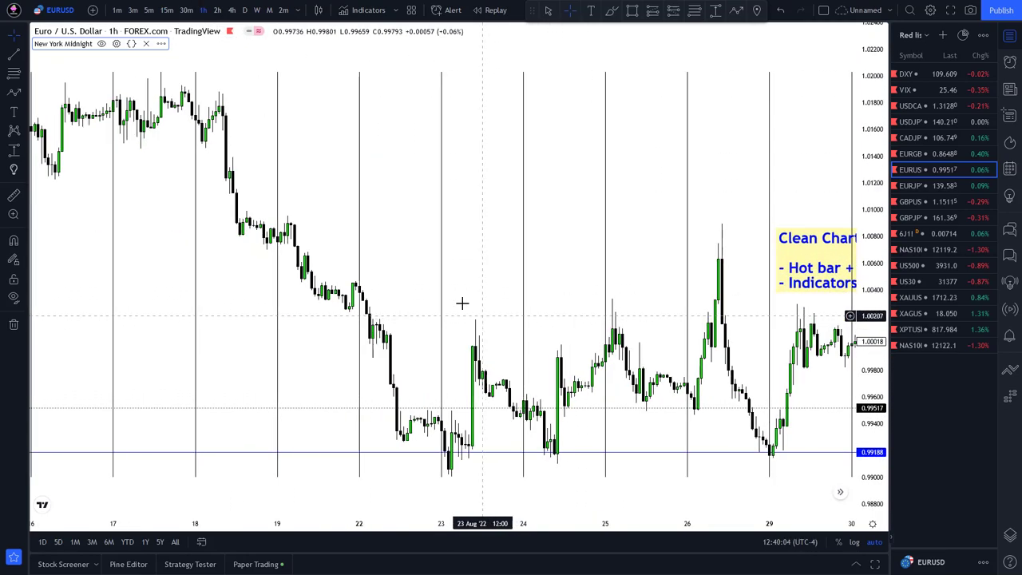
{"action": "left_click", "coordinate": [218, 10]}
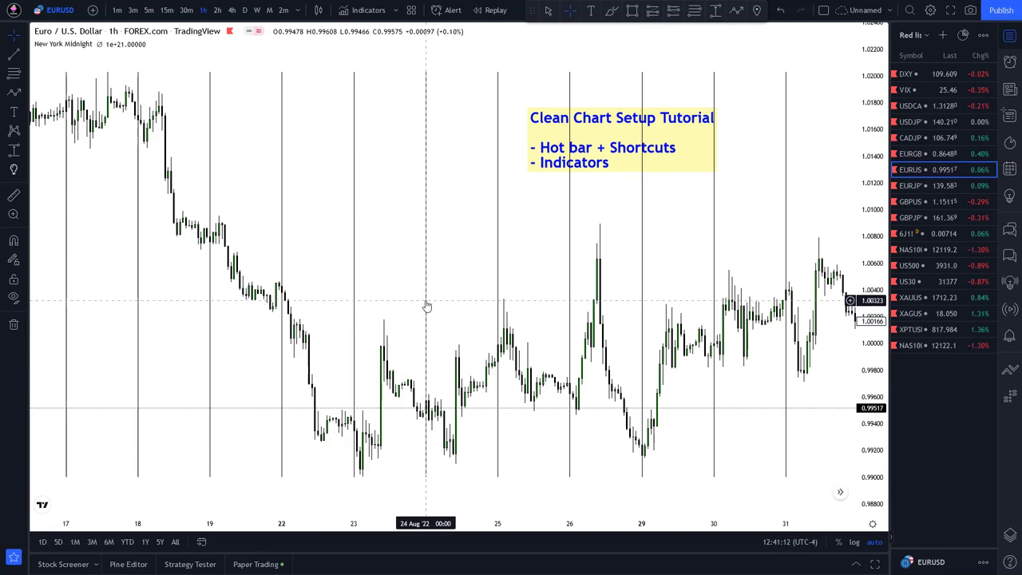
{"action": "left_click_drag", "start_coordinate": [427, 305], "coordinate": [479, 313]}
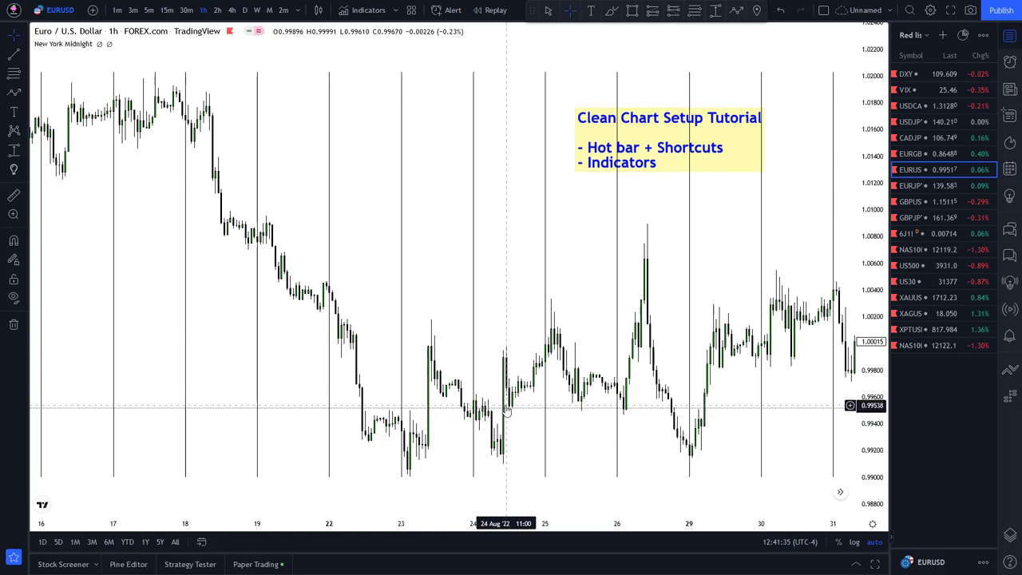
- Add the Weekend Saturday Sunday indicator found by searching 'weekend sat'
{"action": "left_click", "coordinate": [363, 11]}
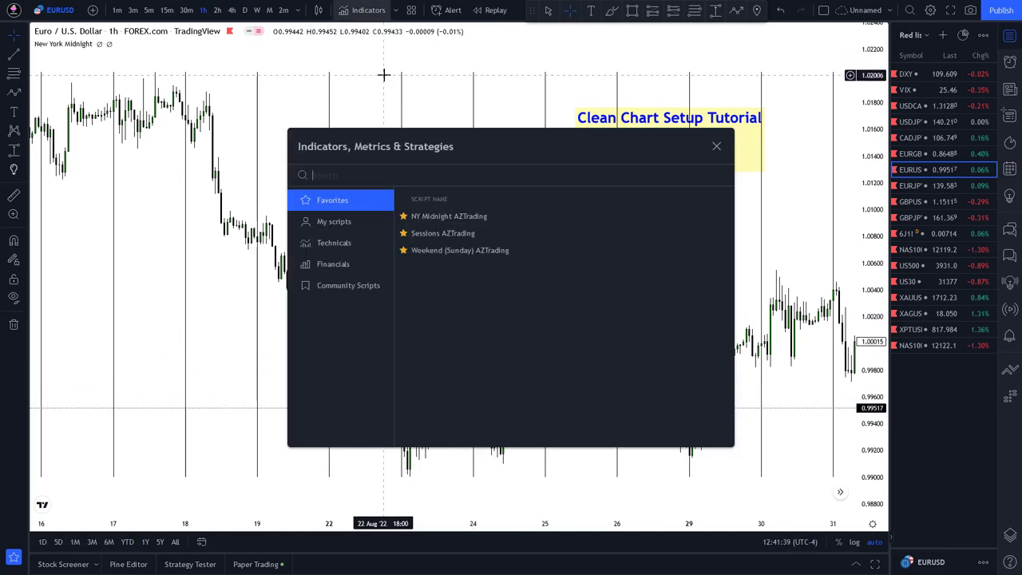
{"action": "type", "text": "weekend sat"}
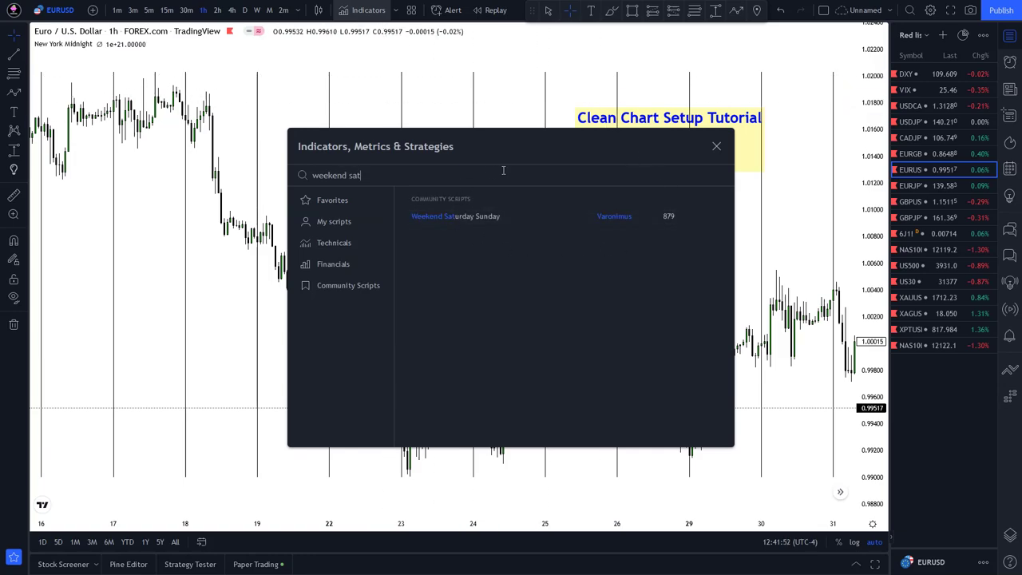
{"action": "left_click", "coordinate": [500, 215]}
{"action": "left_click", "coordinate": [716, 146]}
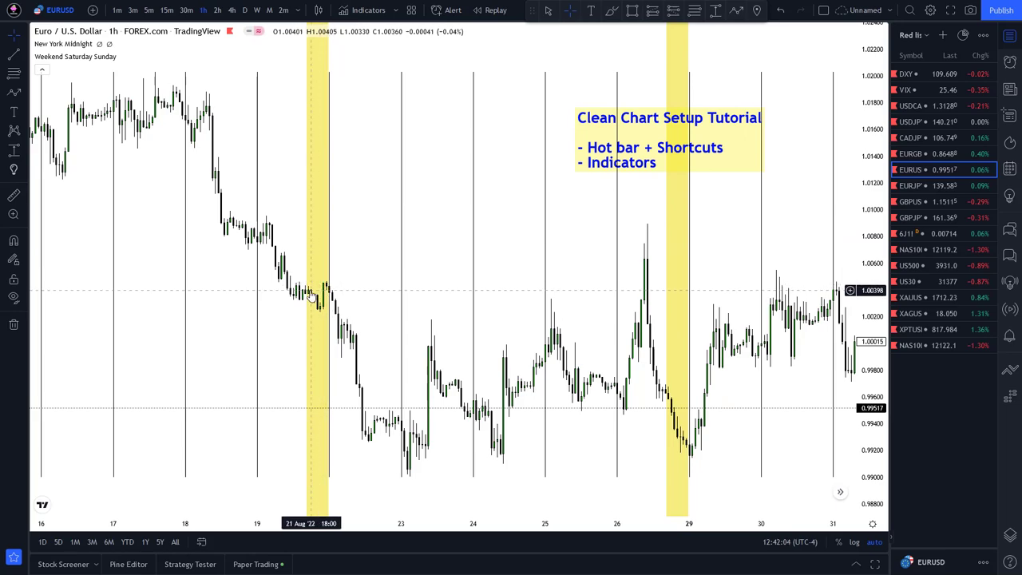
{"action": "scroll", "coordinate": [311, 296], "scroll_direction": "right", "scroll_amount": 2}
- Change the indicator's weekend shading colour to grey
{"action": "left_click", "coordinate": [140, 57]}
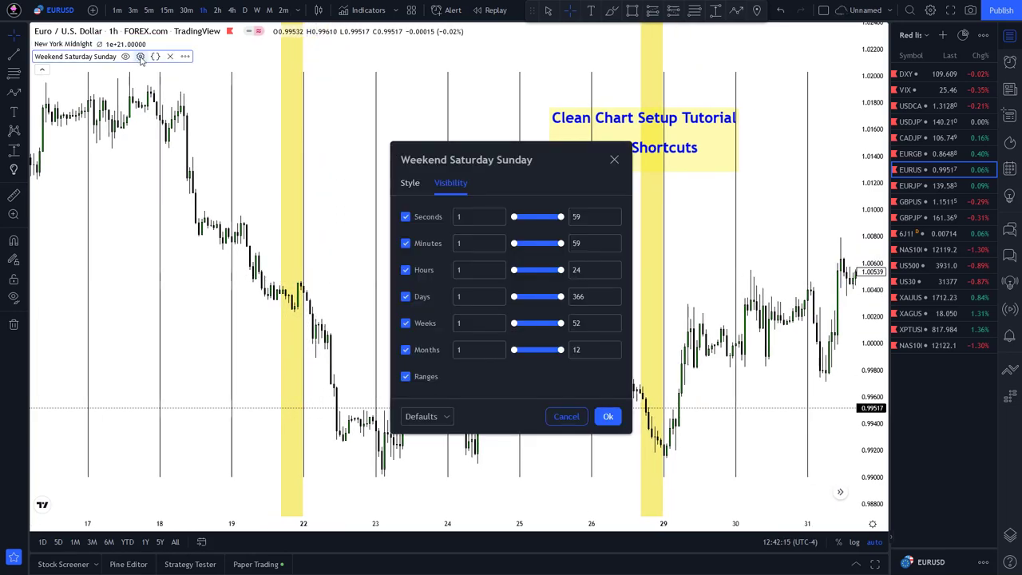
{"action": "left_click", "coordinate": [410, 183]}
{"action": "left_click", "coordinate": [457, 233]}
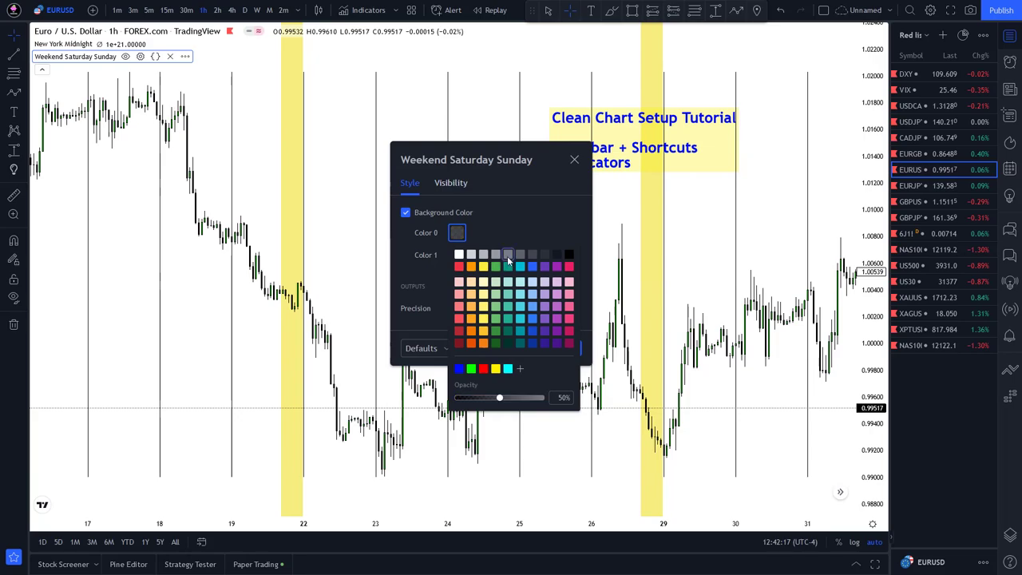
{"action": "left_click", "coordinate": [508, 253]}
{"action": "key", "text": "Escape"}
{"action": "key", "text": "Escape"}
- Pan back to the Aug 29 session and switch the chart to 5-minute bars
{"action": "scroll", "coordinate": [567, 335], "scroll_direction": "up", "scroll_amount": 1}
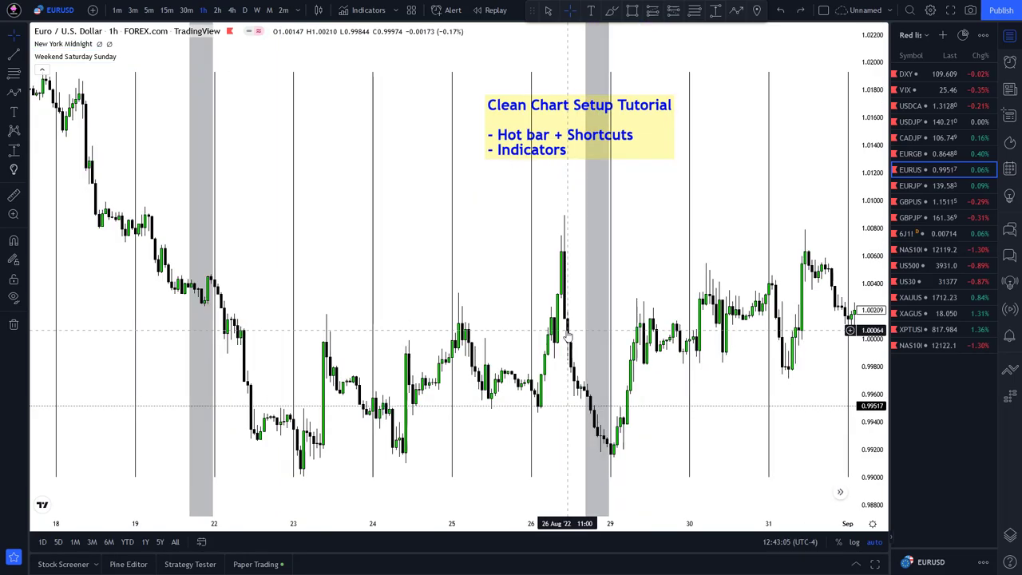
{"action": "left_click_drag", "start_coordinate": [578, 333], "coordinate": [517, 329]}
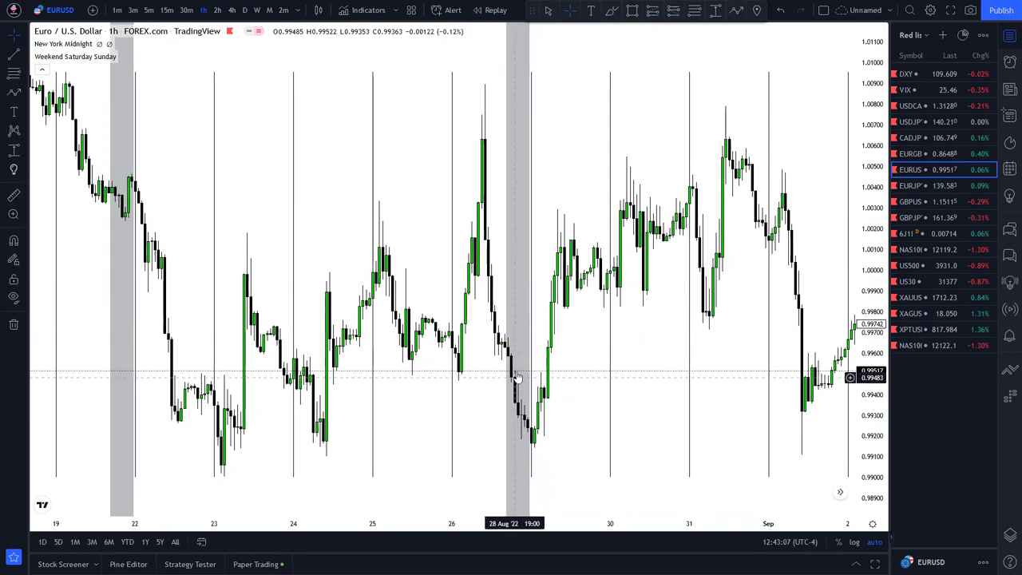
{"action": "left_click_drag", "start_coordinate": [516, 366], "coordinate": [495, 363]}
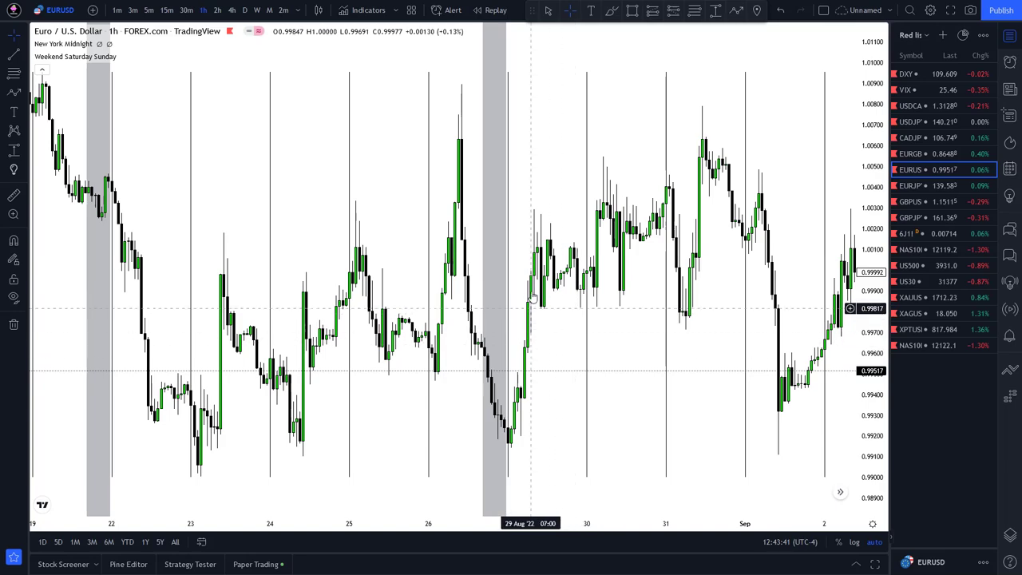
{"action": "key", "text": "5"}
{"action": "key", "text": "Return"}
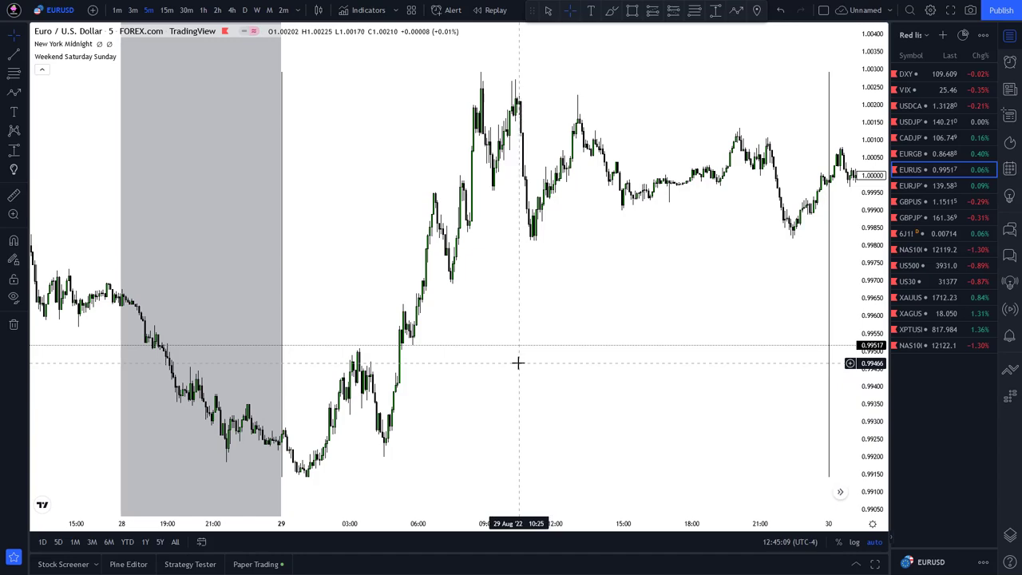
- Search indicators for 'sessions' and add the community Sessions script
{"action": "left_click", "coordinate": [365, 11]}
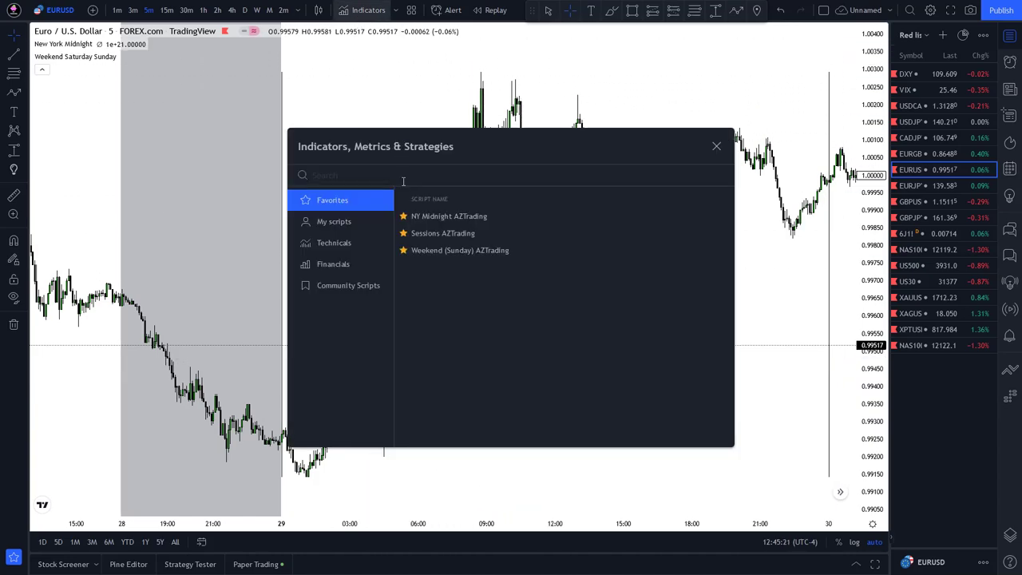
{"action": "type", "text": "sessions"}
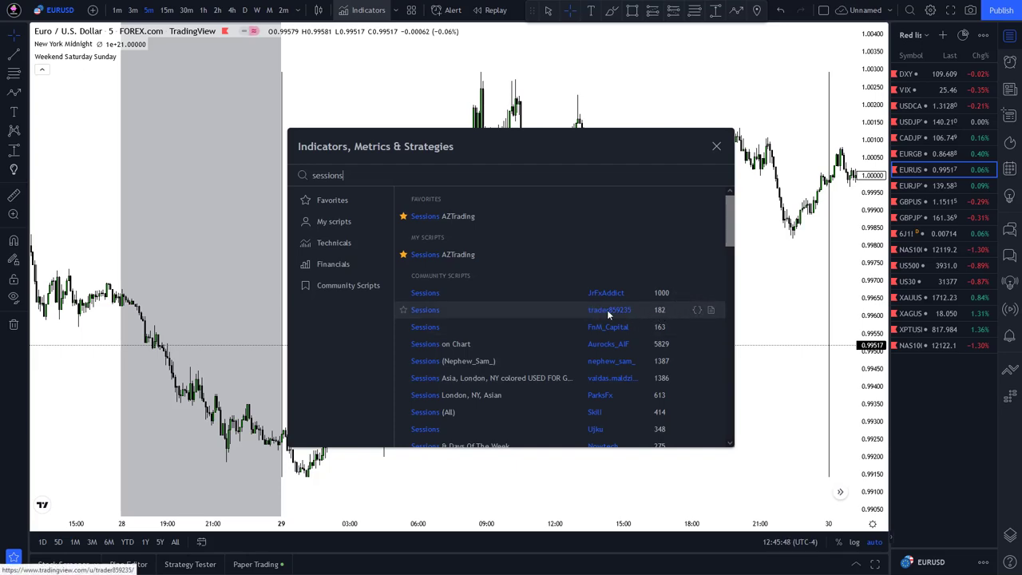
{"action": "left_click", "coordinate": [572, 316]}
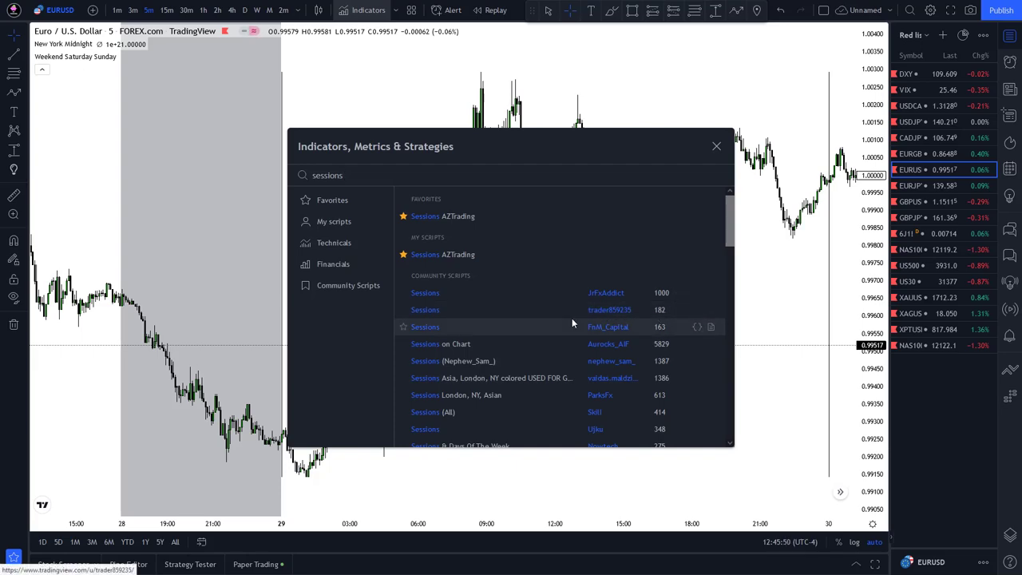
{"action": "key", "text": "Escape"}
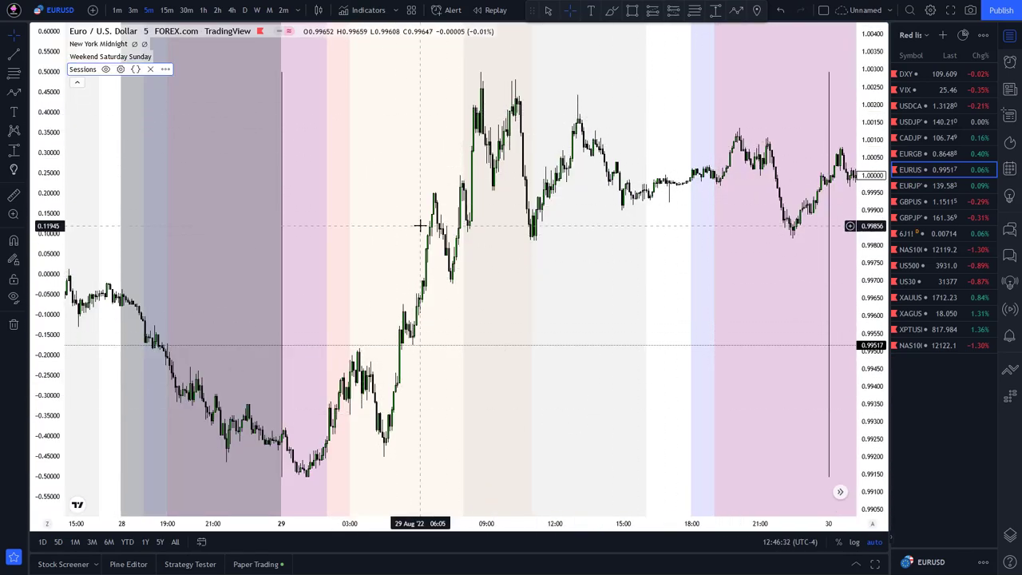
- Move the Sessions indicator into a new pane below the chart
{"action": "left_click", "coordinate": [166, 70]}
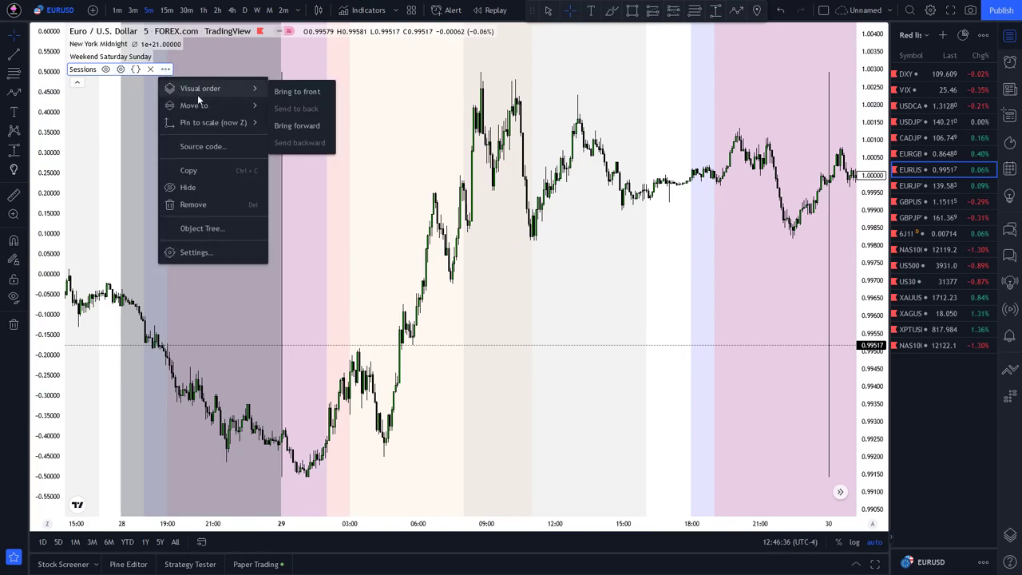
{"action": "mouse_move", "coordinate": [214, 105]}
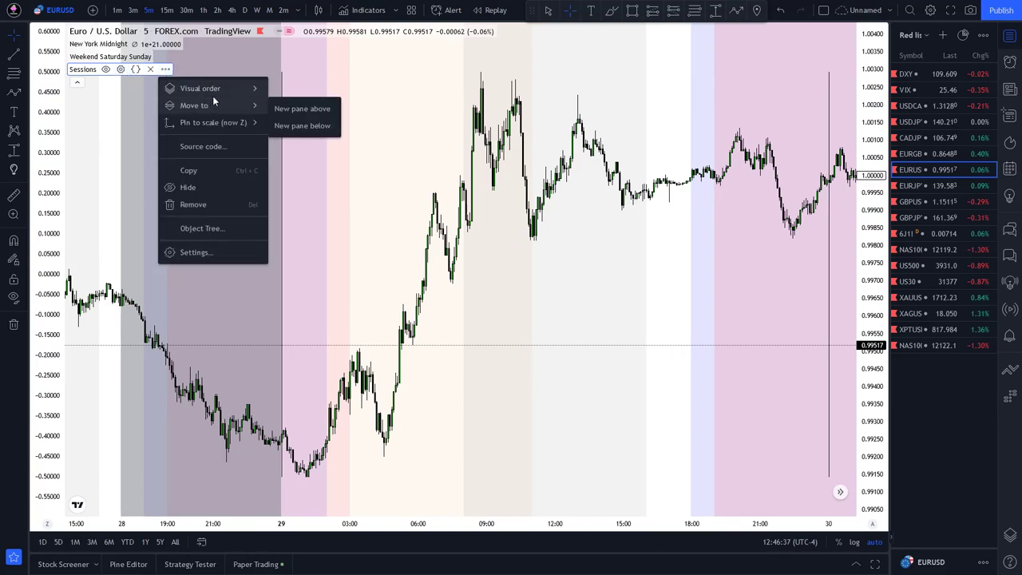
{"action": "left_click", "coordinate": [295, 126]}
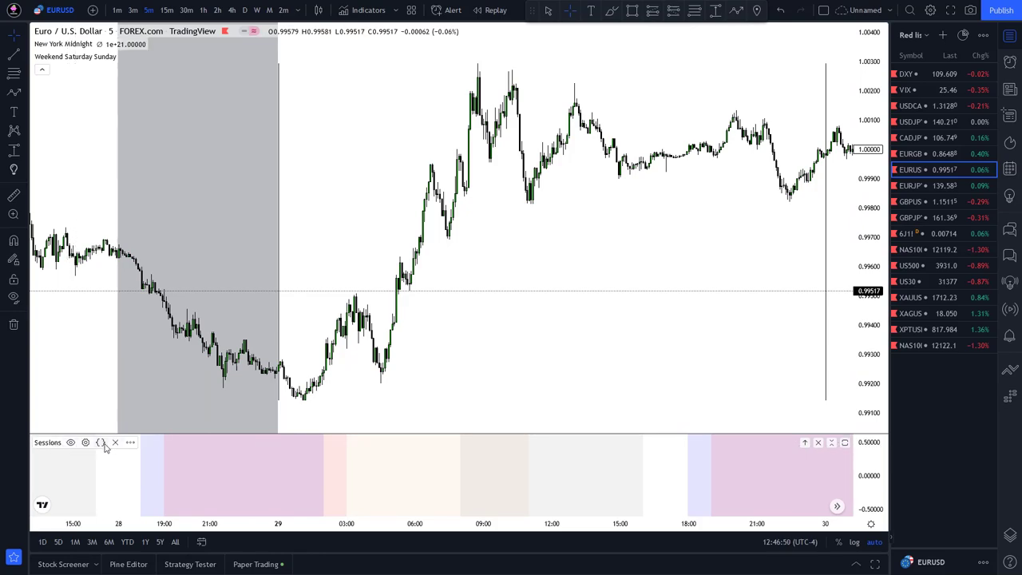
- Save a source copy named 'whatever you like' with new London/New York session code
{"action": "left_click", "coordinate": [101, 444]}
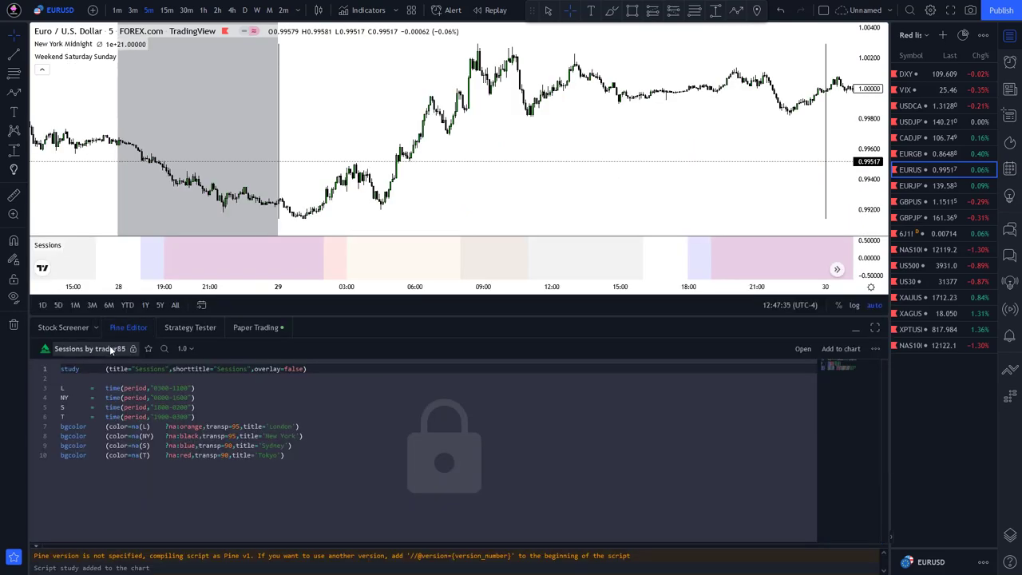
{"action": "left_click", "coordinate": [110, 352]}
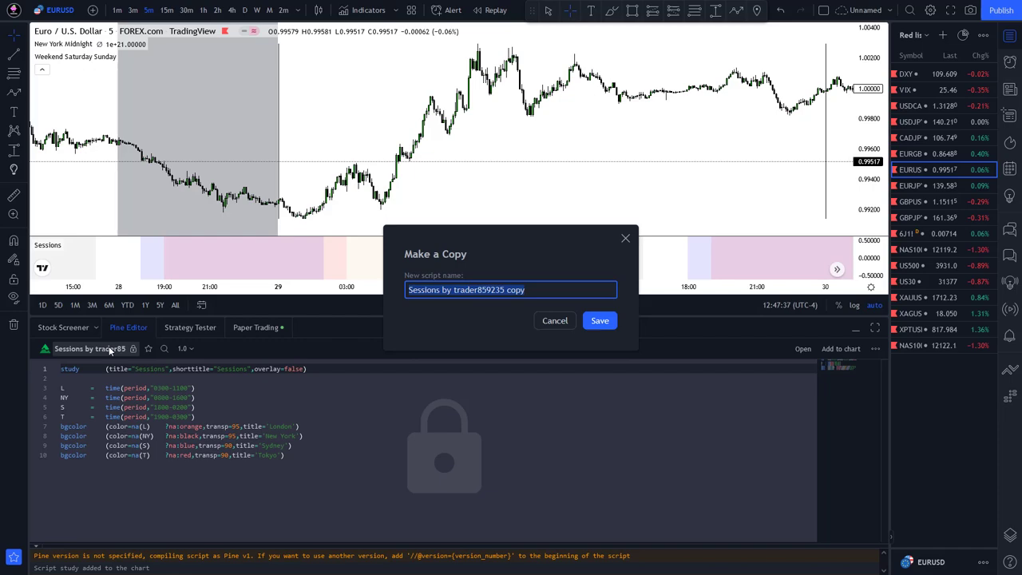
{"action": "type", "text": "whatever you lik"}
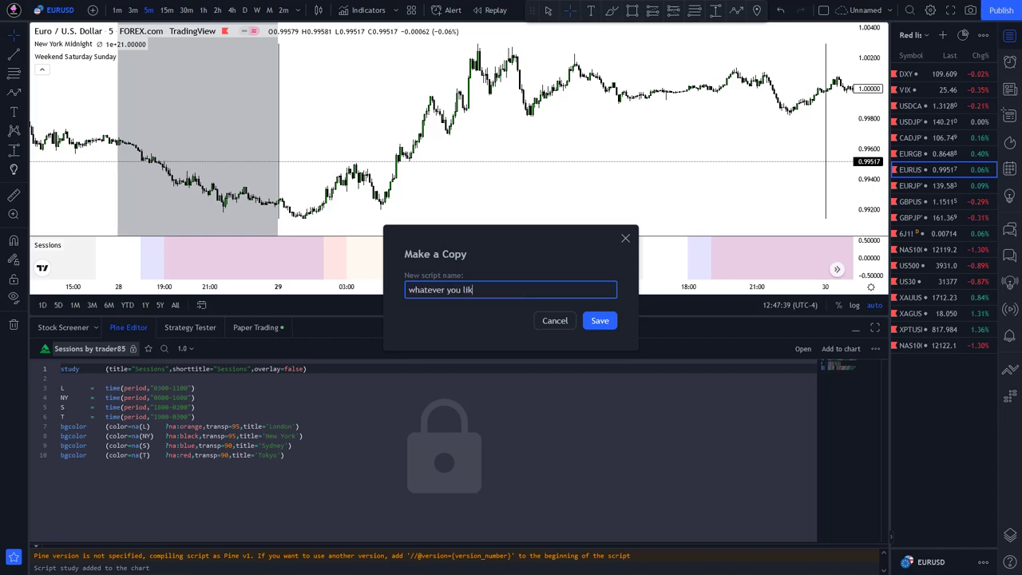
{"action": "type", "text": "e"}
{"action": "key", "text": "Return"}
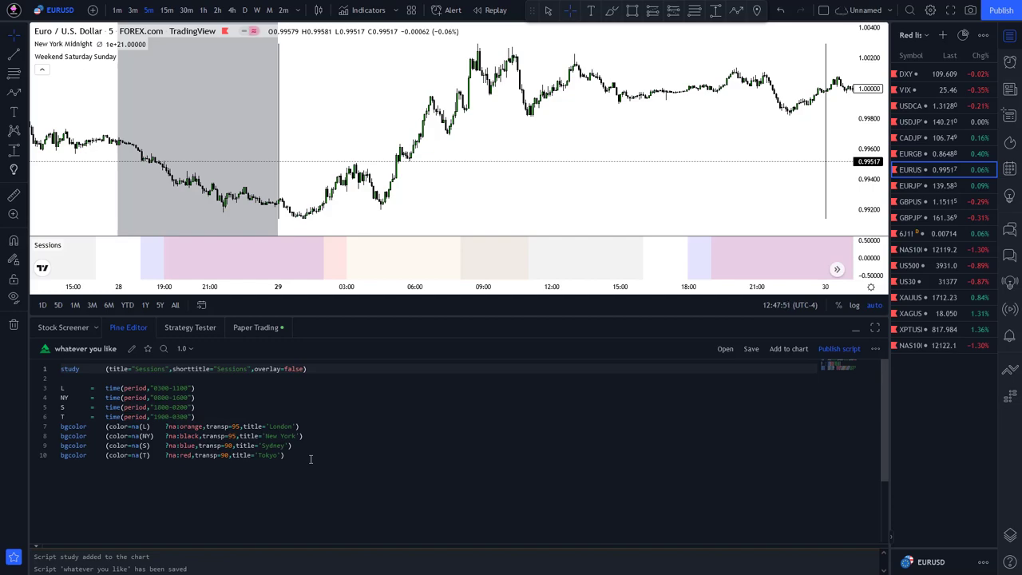
{"action": "left_click_drag", "start_coordinate": [333, 460], "coordinate": [2, 339]}
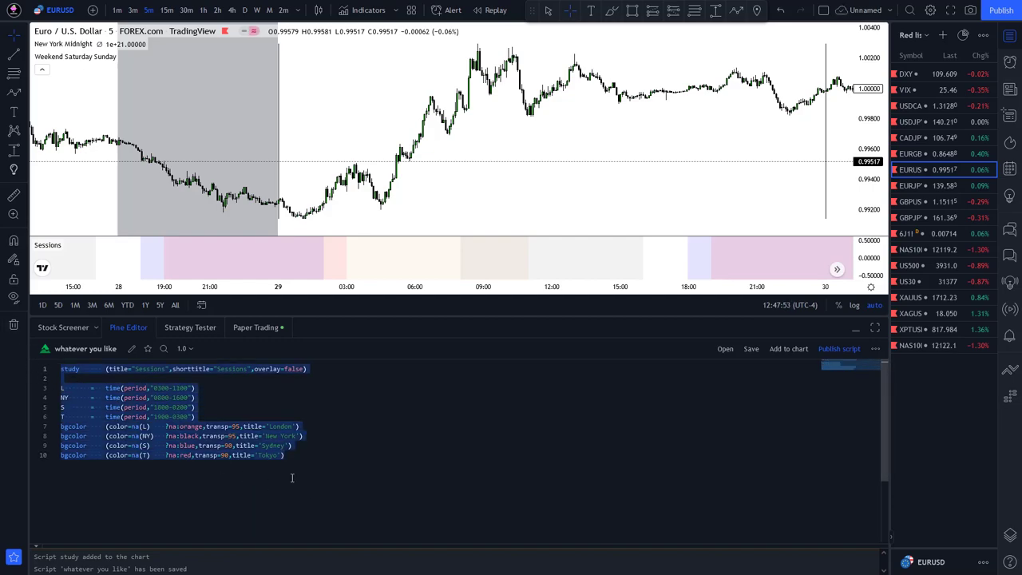
{"action": "type", "text": "study(\"Sessions\", overlay=true) t1 = time(period, \"0200-0700\") t2 = time(period, \"0700-1200\") London = na(t1) ? na : green NY = na(t2) ? na : red  bgcolor(London, title=\"London\") bgcolor(NY, title=\"New York\")"}
{"action": "key", "text": "ctrl+s"}
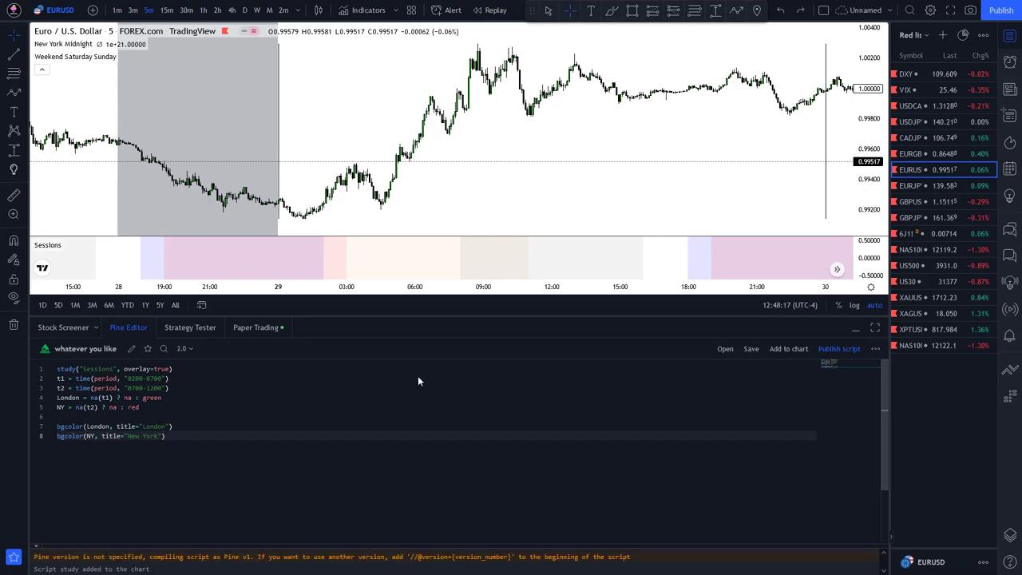
- Remove the old Sessions pane and add the rewritten script to the chart
{"action": "left_click", "coordinate": [787, 349]}
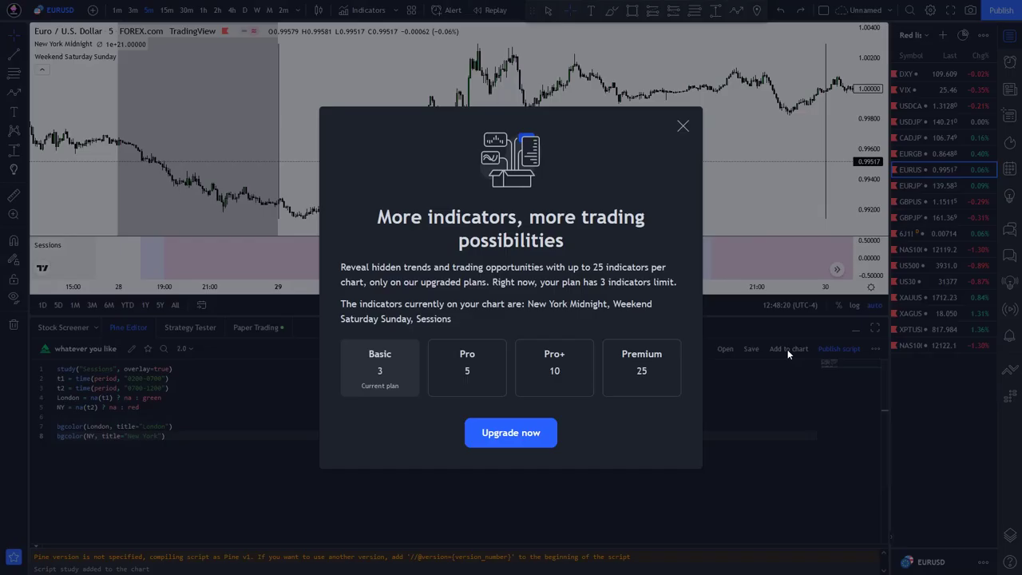
{"action": "left_click", "coordinate": [682, 128]}
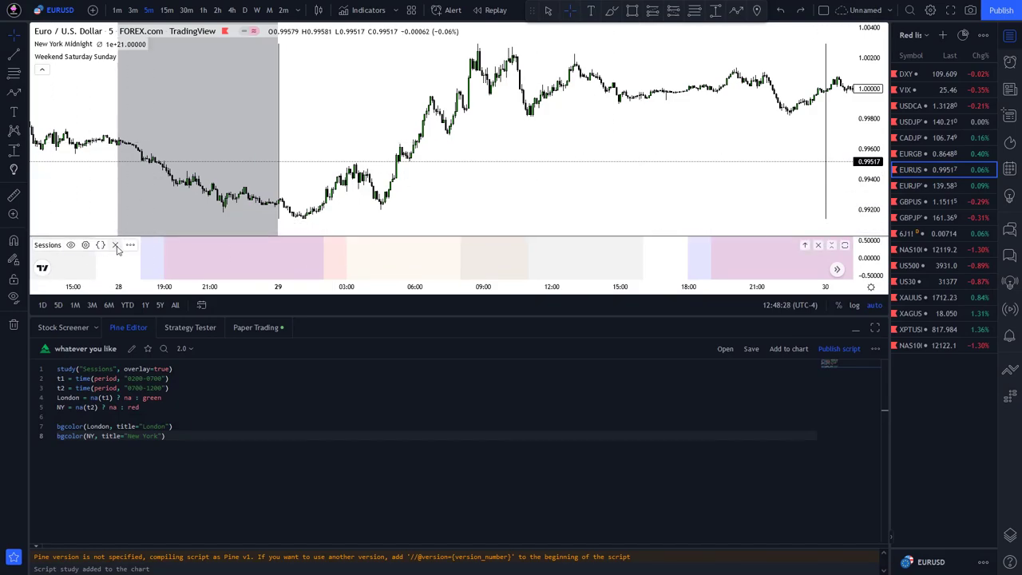
{"action": "left_click", "coordinate": [115, 245]}
{"action": "left_click", "coordinate": [787, 349]}
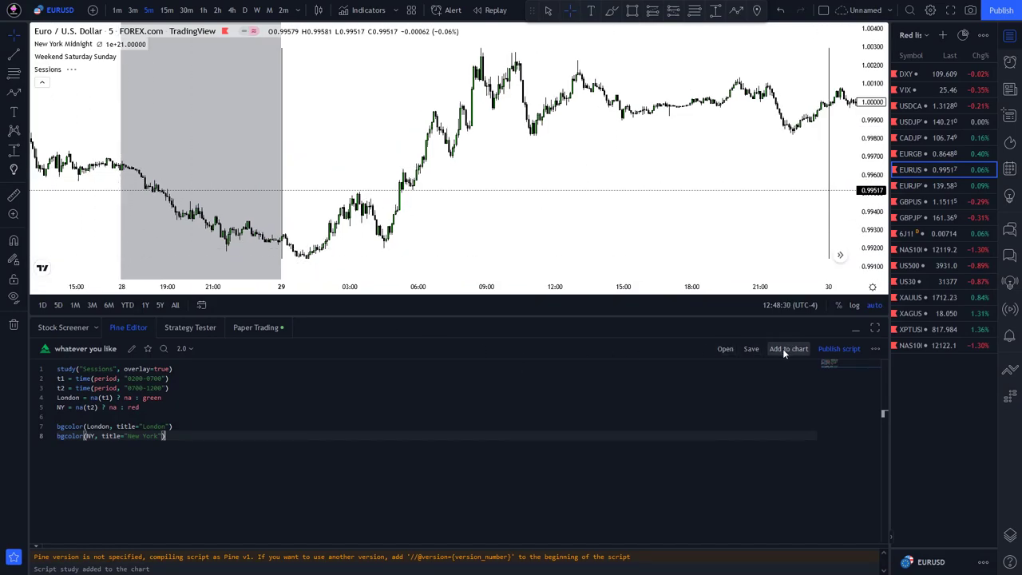
- Collapse the Pine Editor and move the custom Sessions into a new pane below
{"action": "double_click", "coordinate": [725, 332]}
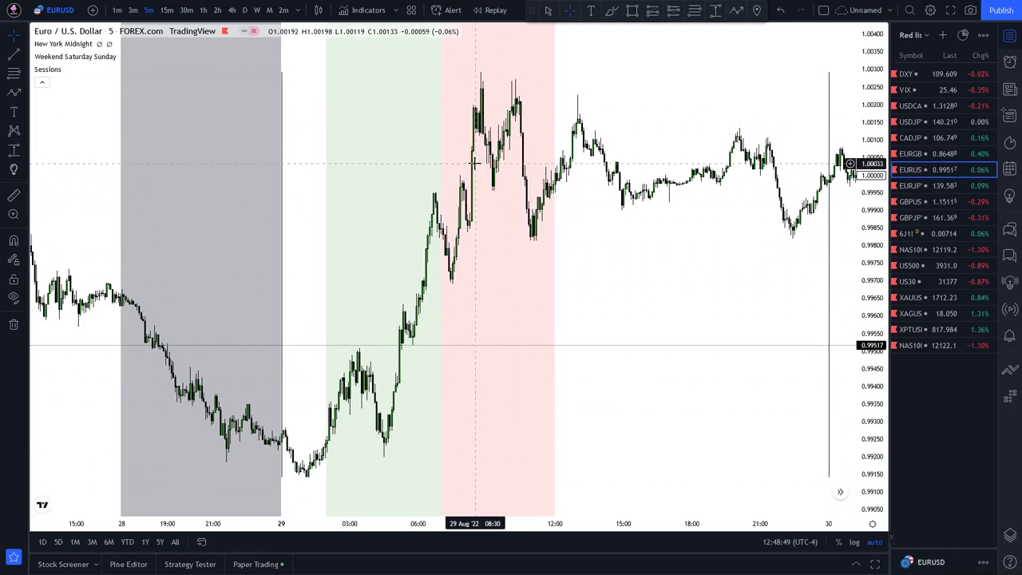
{"action": "mouse_move", "coordinate": [56, 73]}
{"action": "left_click", "coordinate": [130, 70]}
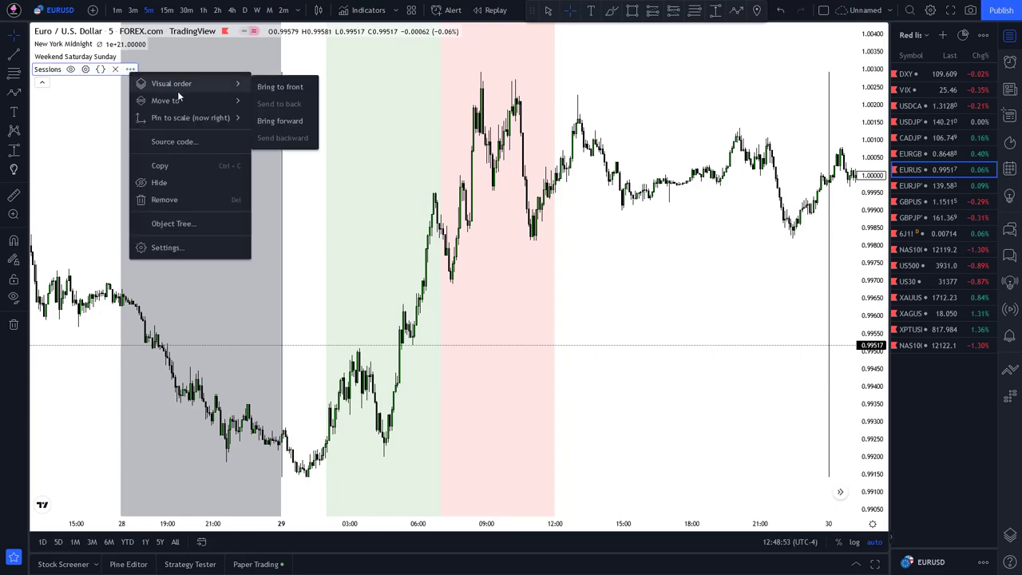
{"action": "mouse_move", "coordinate": [244, 102]}
{"action": "left_click", "coordinate": [282, 123]}
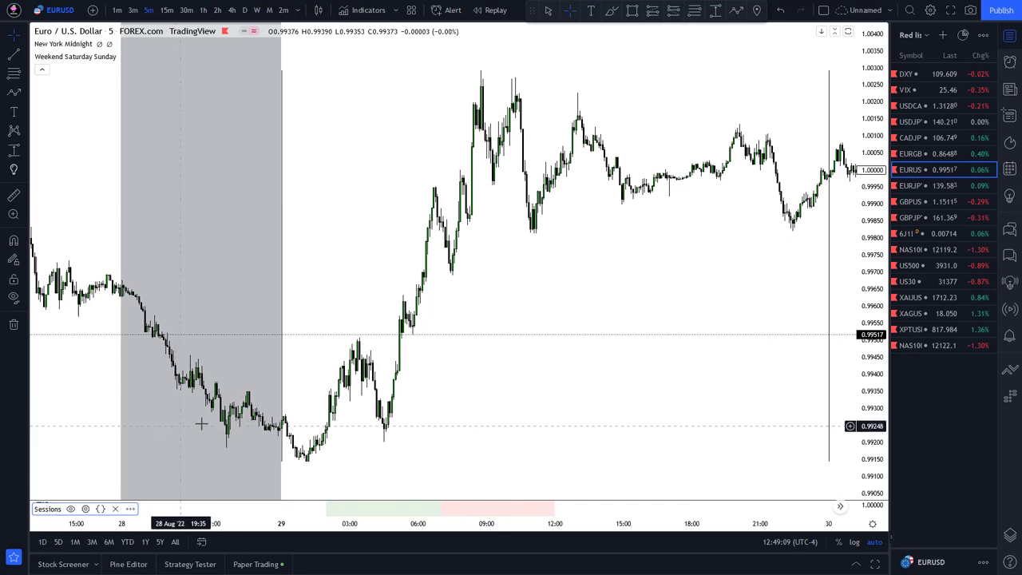
- In the Sessions indicator settings, make the London session band fully opaque green
{"action": "mouse_move", "coordinate": [81, 515]}
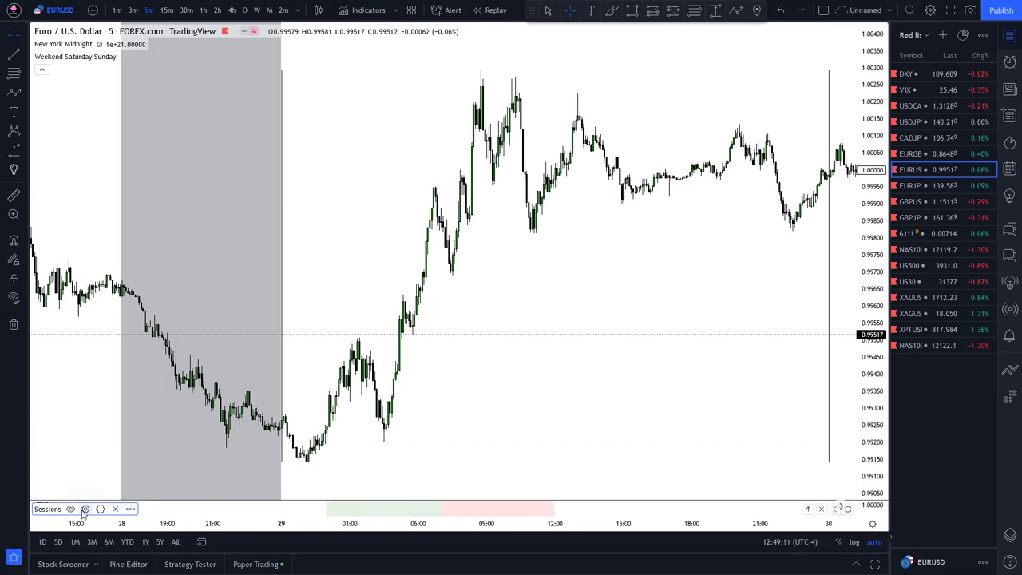
{"action": "left_click", "coordinate": [86, 509]}
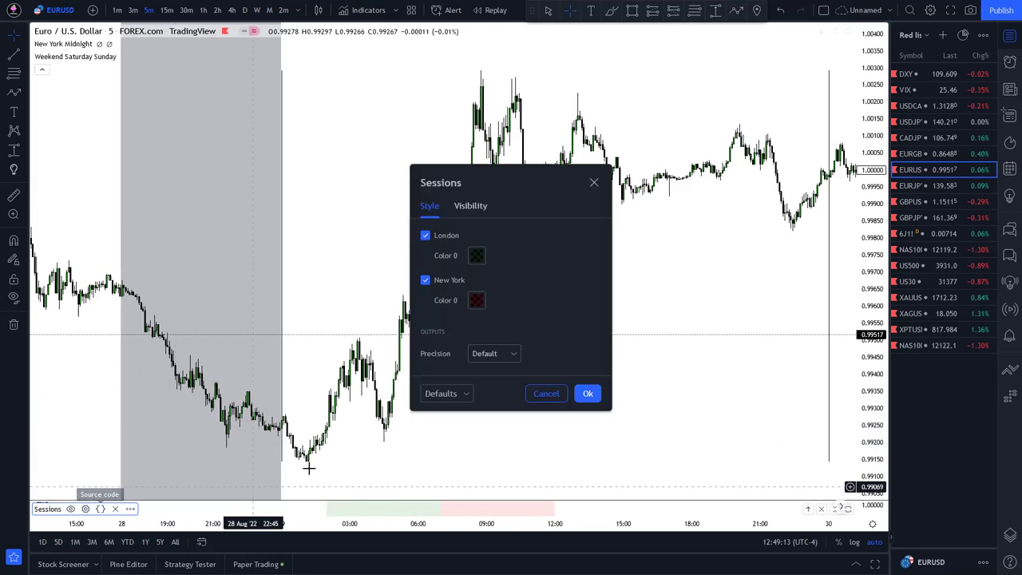
{"action": "left_click", "coordinate": [476, 256]}
{"action": "left_click_drag", "start_coordinate": [501, 423], "coordinate": [523, 421]}
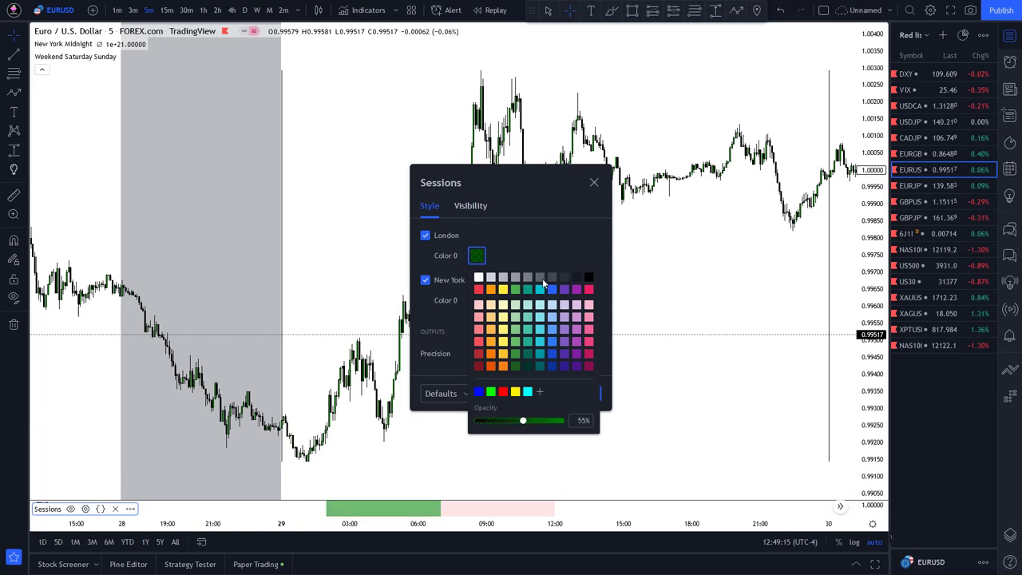
{"action": "left_click", "coordinate": [519, 302]}
- Make the New York band fully opaque red, then switch EURUSD to 30-minute bars
{"action": "left_click", "coordinate": [477, 300]}
{"action": "left_click_drag", "start_coordinate": [516, 459], "coordinate": [531, 459]}
{"action": "left_click", "coordinate": [391, 432]}
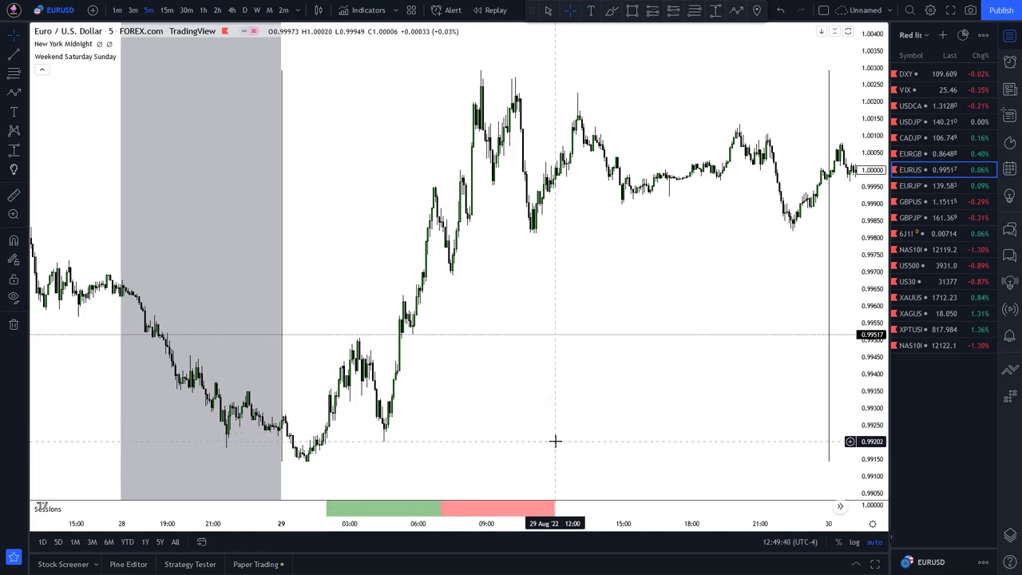
{"action": "type", "text": "30"}
{"action": "key", "text": "Return"}
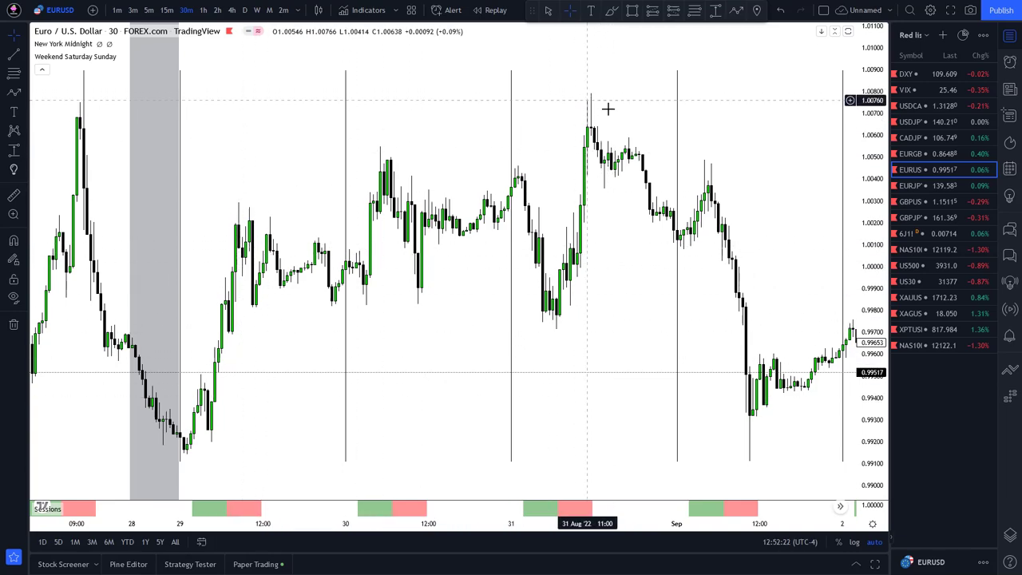
{"action": "right_click", "coordinate": [400, 327]}
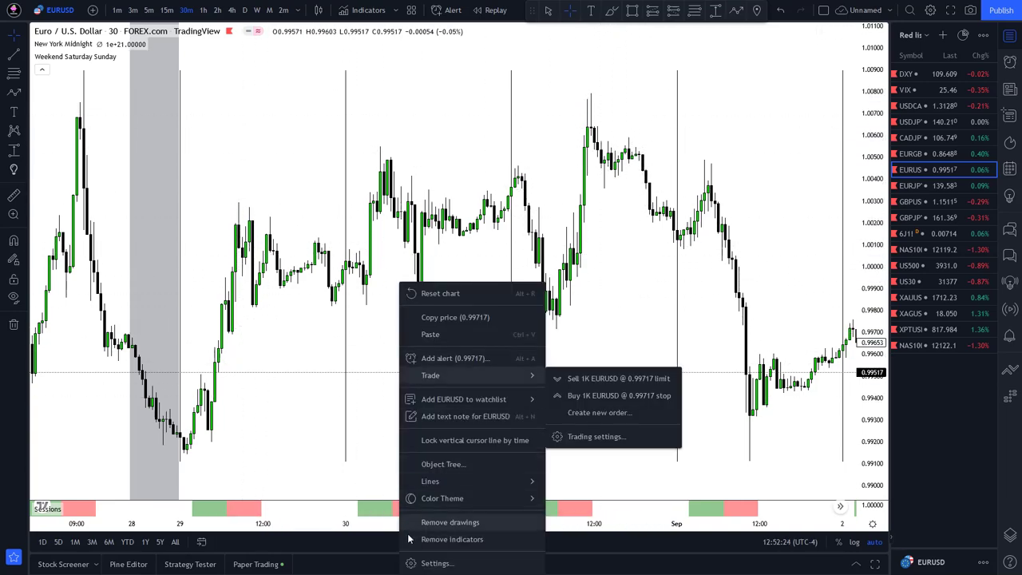
{"action": "left_click", "coordinate": [410, 562]}
{"action": "left_click", "coordinate": [389, 104]}
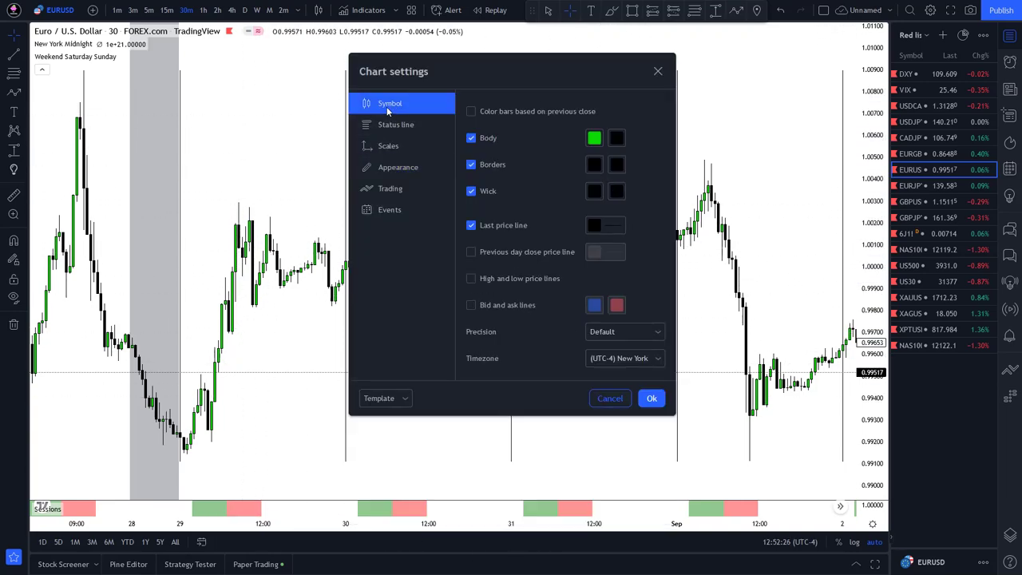
{"action": "left_click_drag", "start_coordinate": [492, 77], "coordinate": [384, 63]}
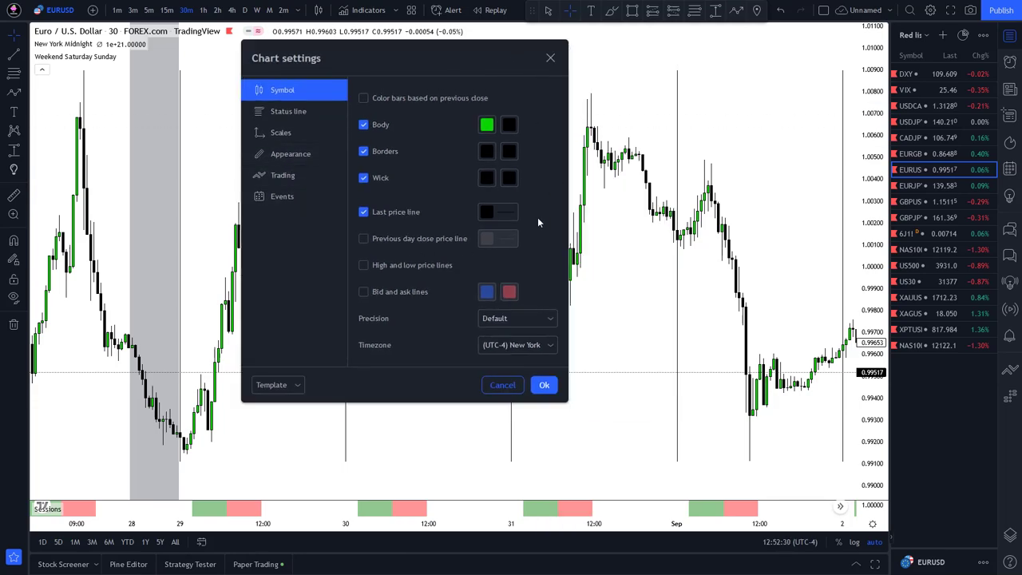
{"action": "left_click", "coordinate": [286, 112]}
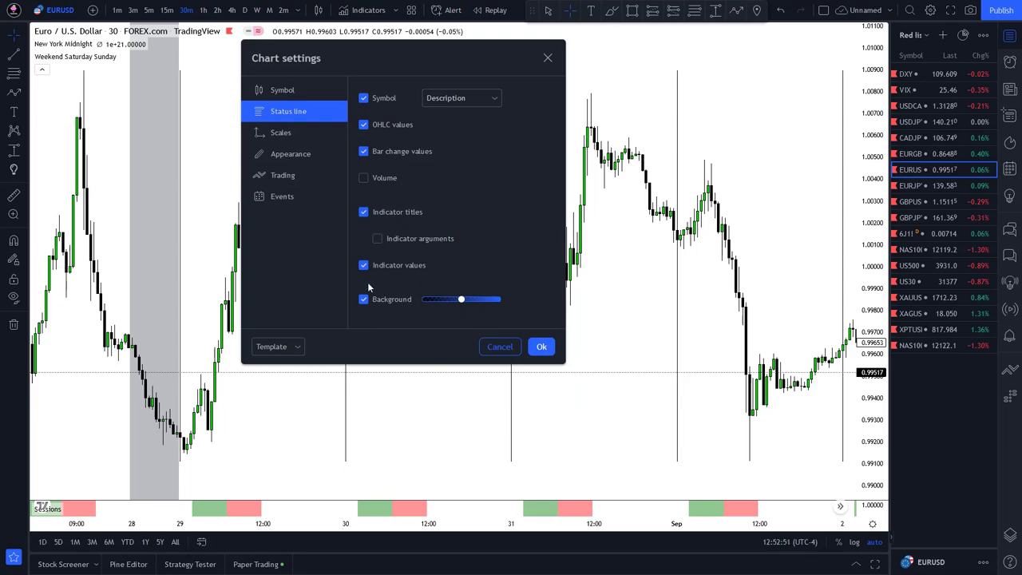
{"action": "left_click", "coordinate": [287, 132]}
{"action": "left_click", "coordinate": [294, 153]}
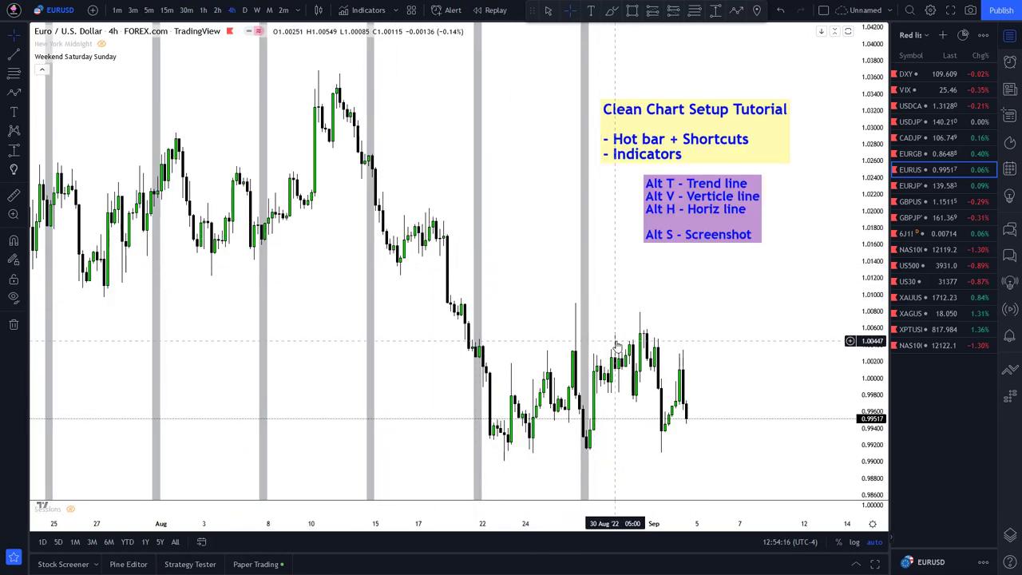
{"action": "key", "text": "5"}
{"action": "key", "text": "Return"}
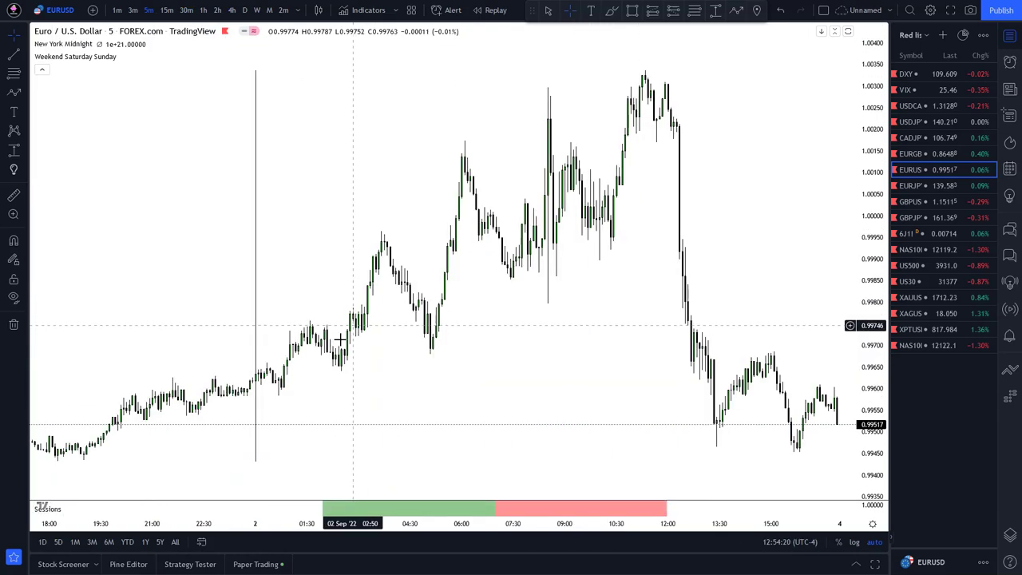